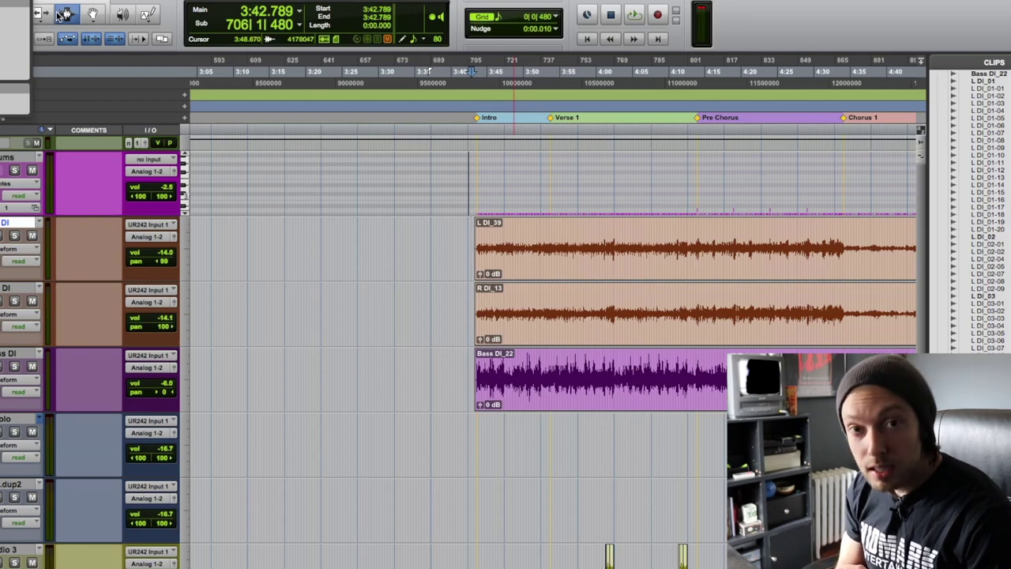
- Switch to the Mix window showing the drum, DI, solo and master channel strips
key(super+equal)
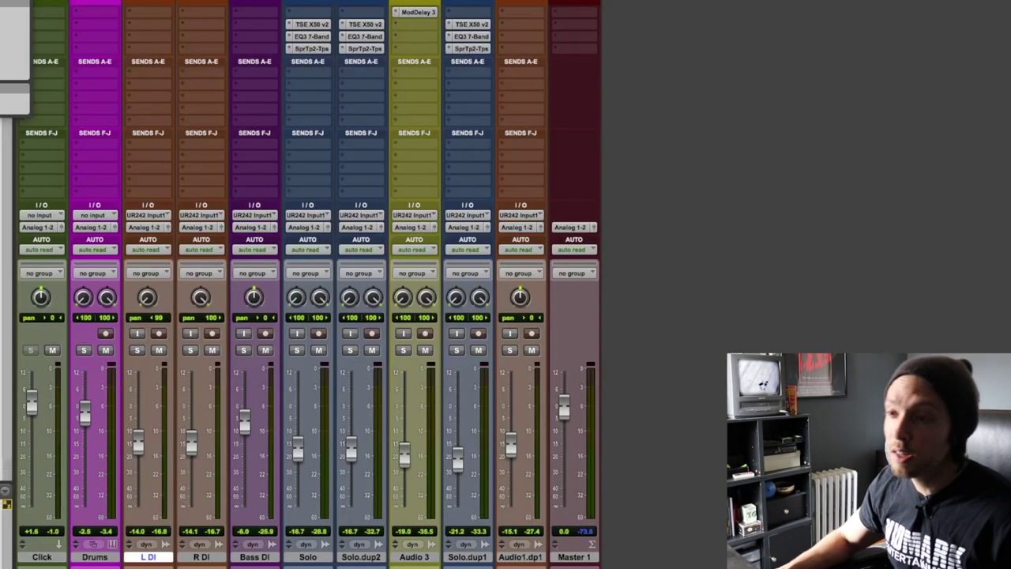
- Open the EZdrummer instrument on the Drums track to review its kit mixer
click(95, 557)
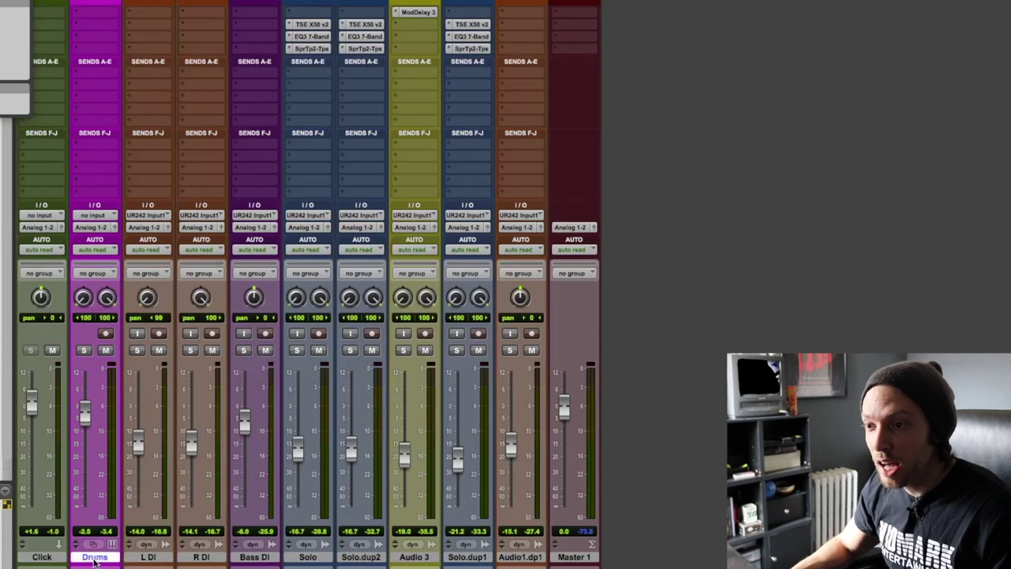
scroll(101, 108, up, 3)
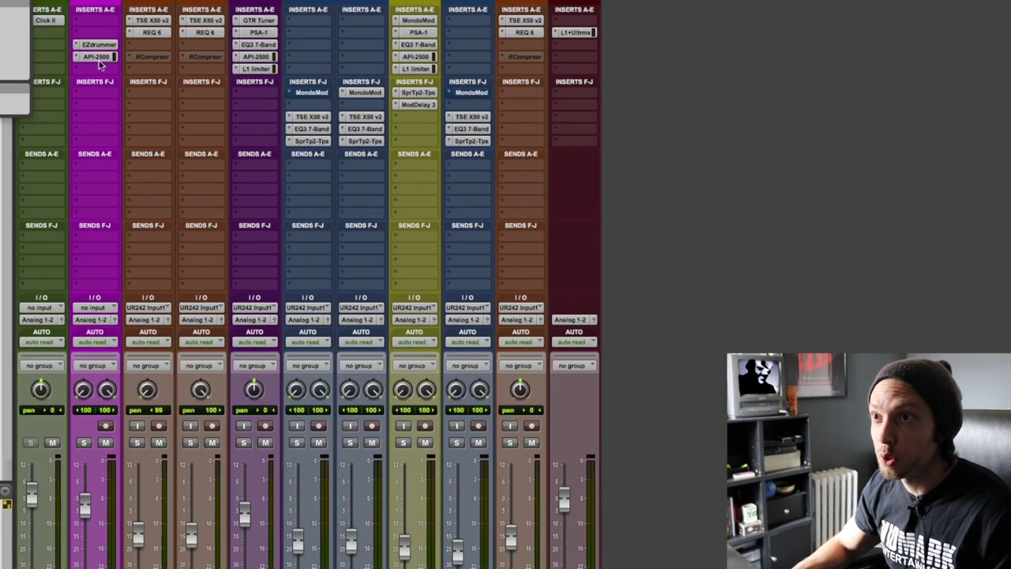
click(97, 45)
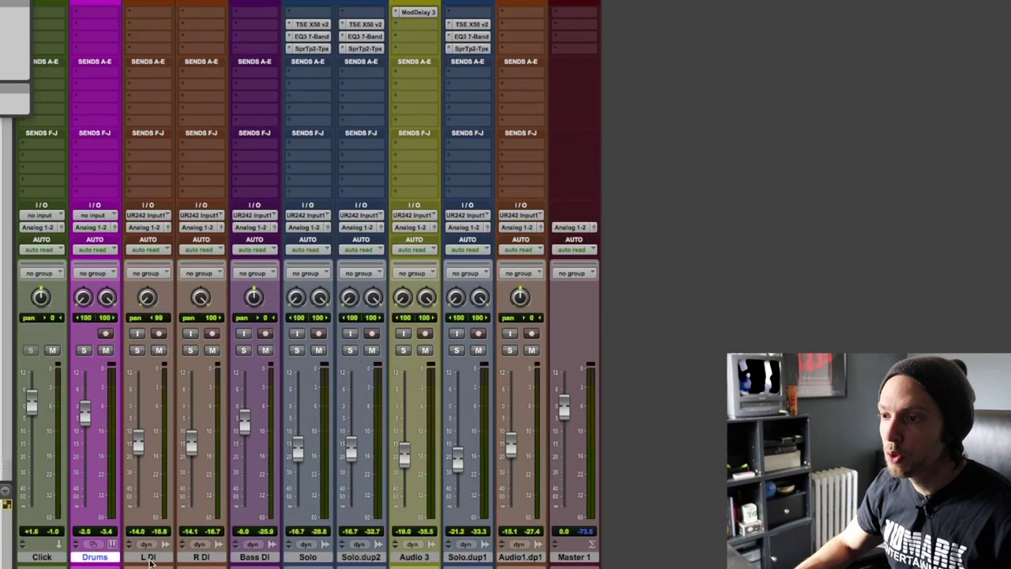
- Select the L DI, R DI and Bass DI tracks, then return to the Edit window
click(148, 559)
click(212, 559)
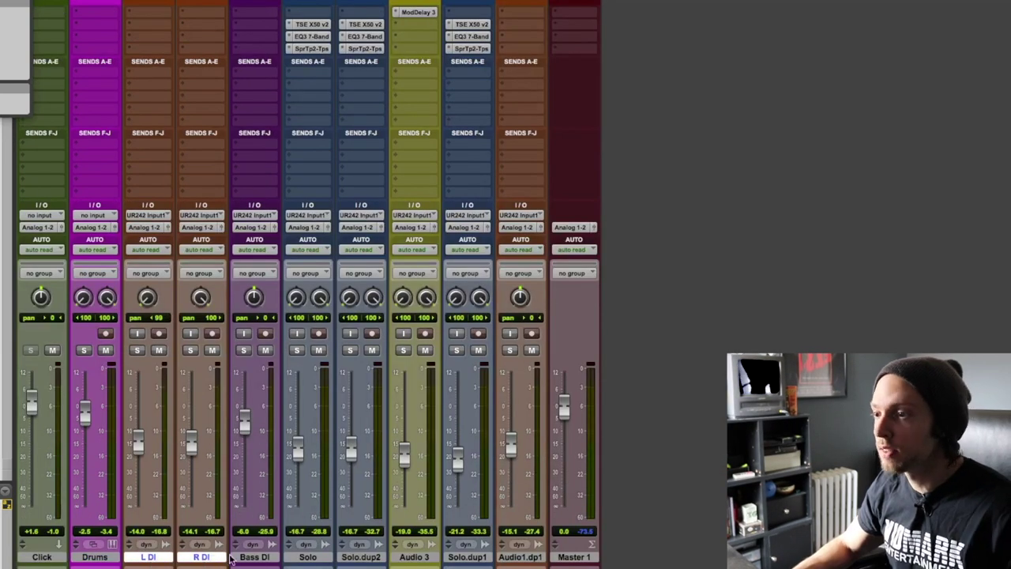
click(249, 558)
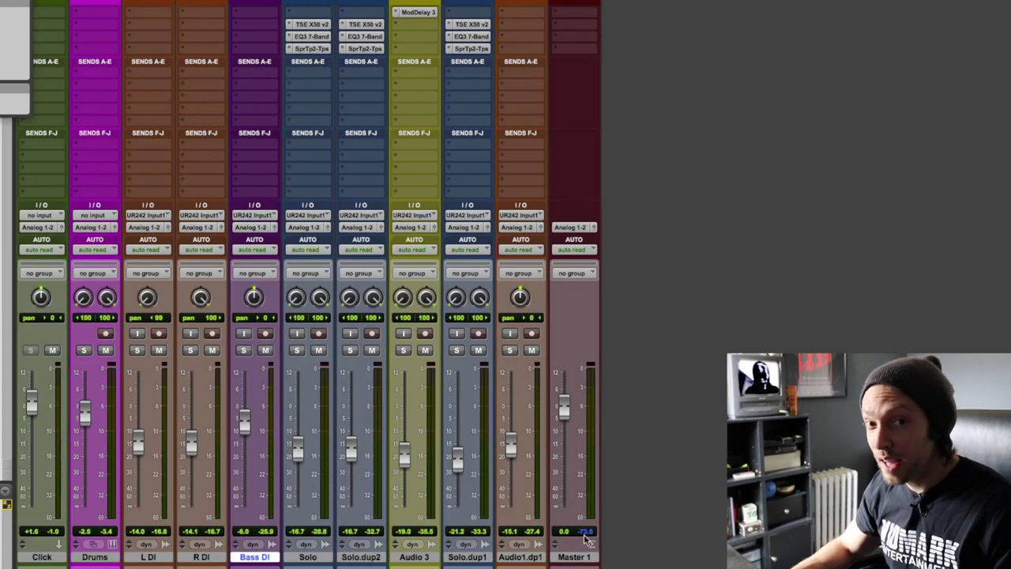
scroll(586, 540, up, 3)
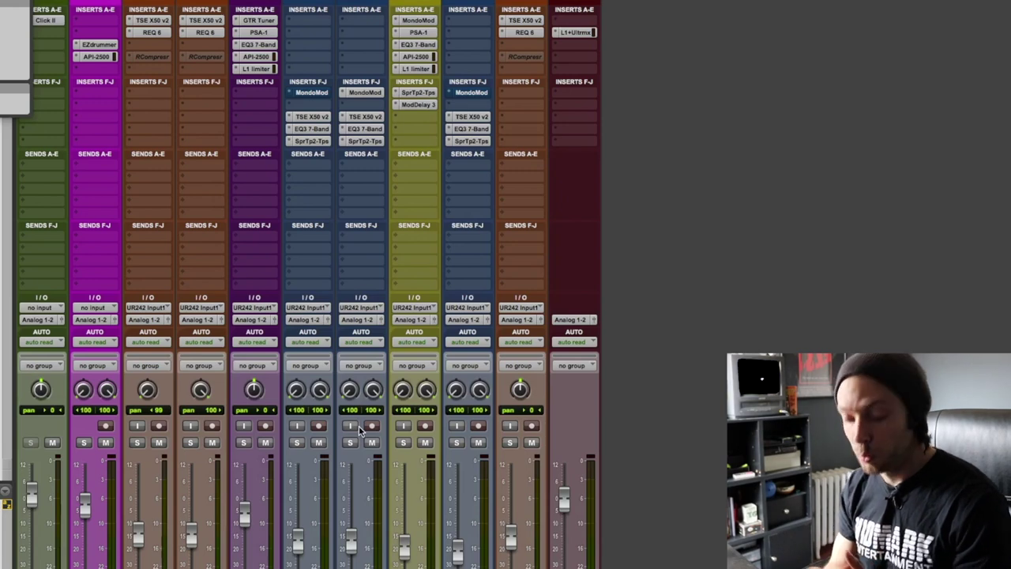
key(super+equal)
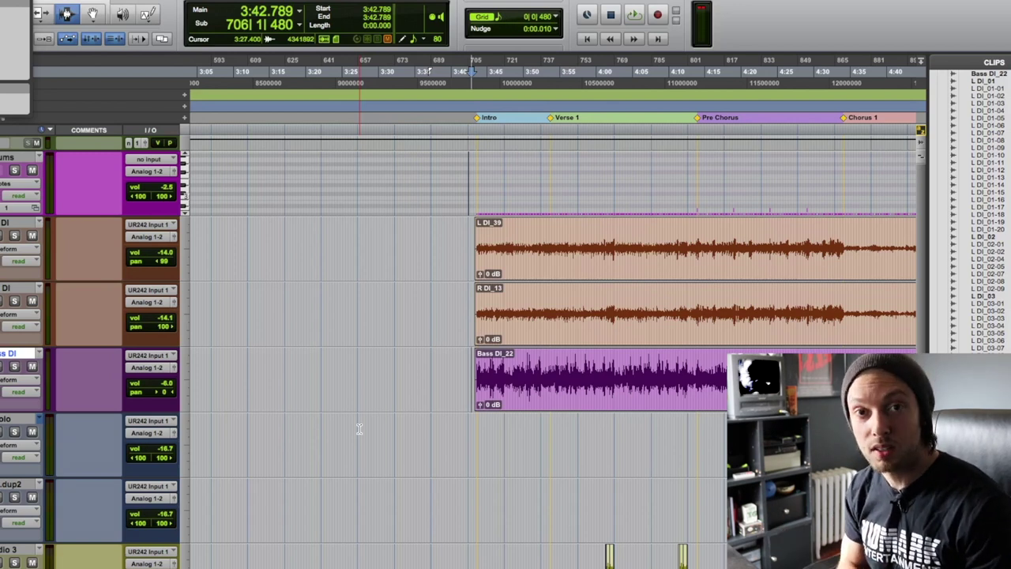
key(space)
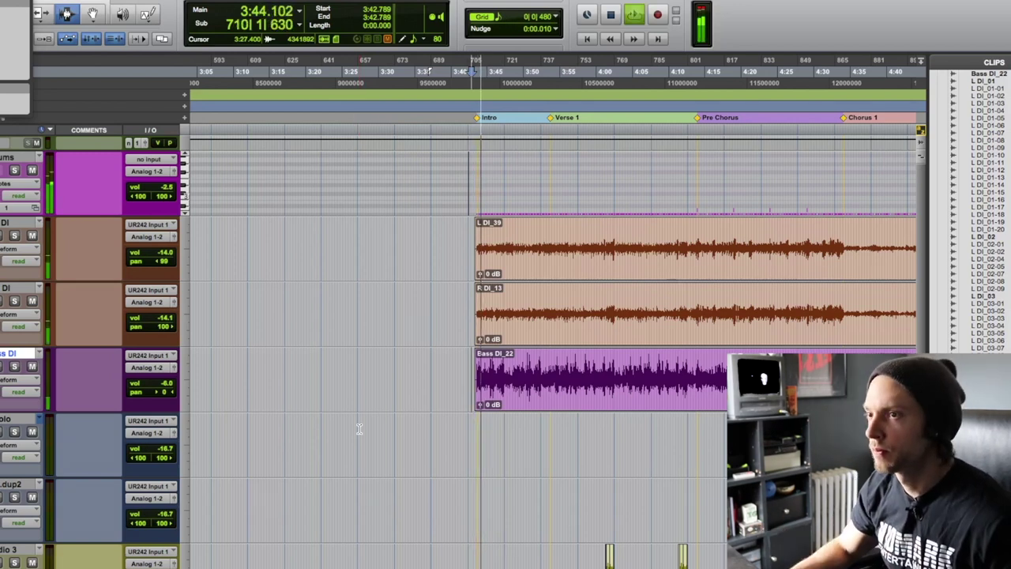
key(super+equal)
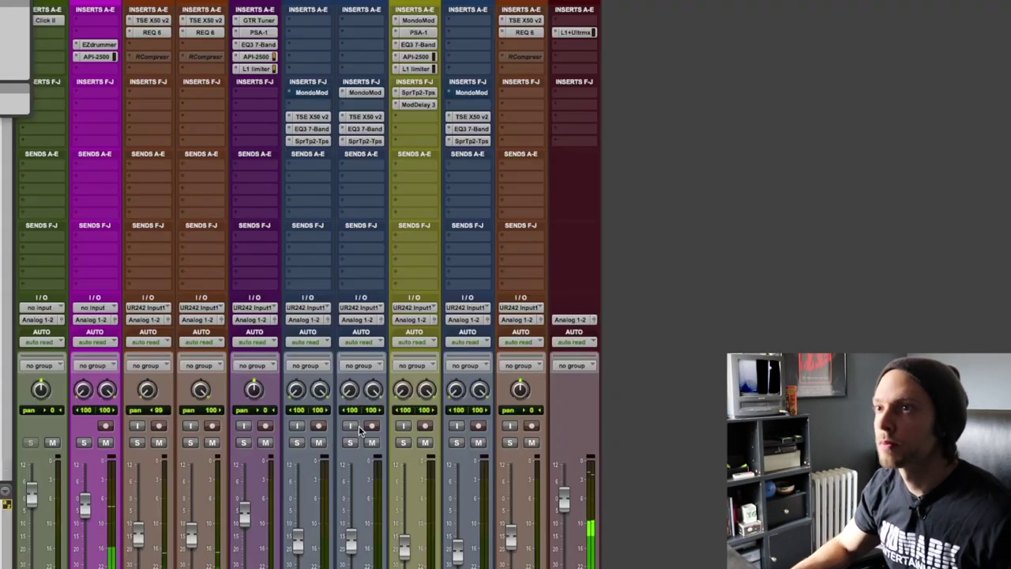
click(98, 45)
drag(668, 1, 301, 36)
click(297, 112)
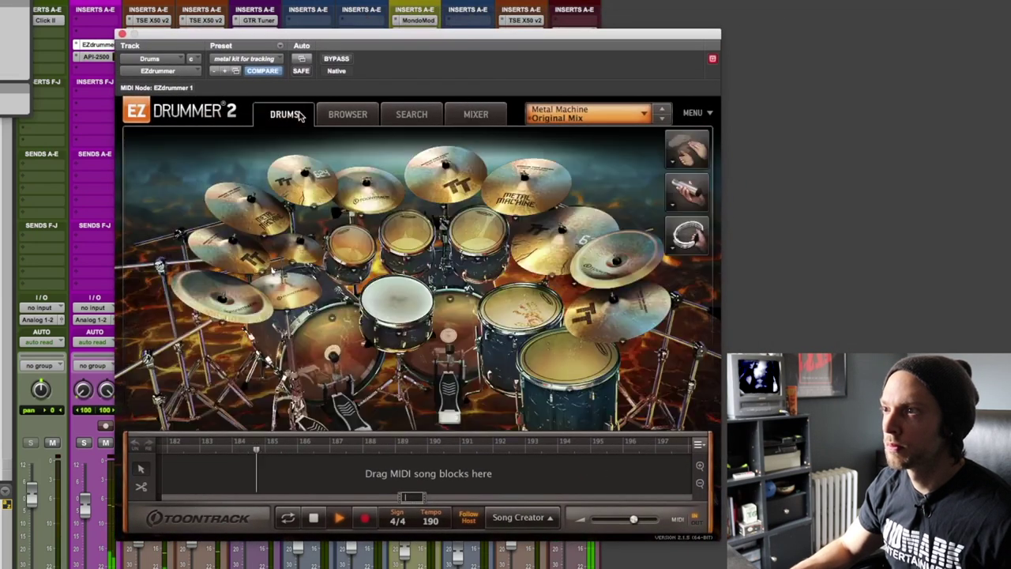
click(122, 34)
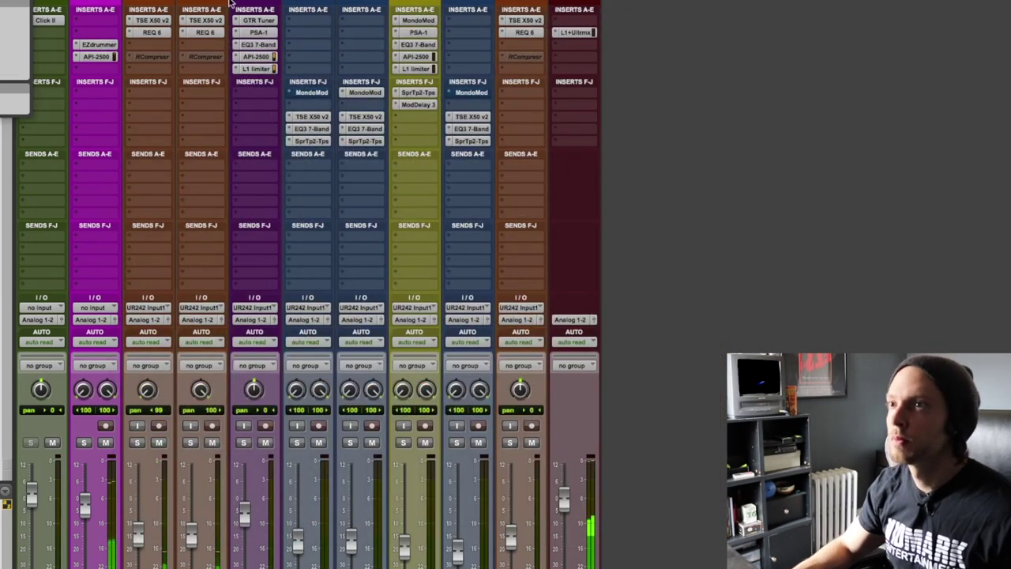
click(146, 20)
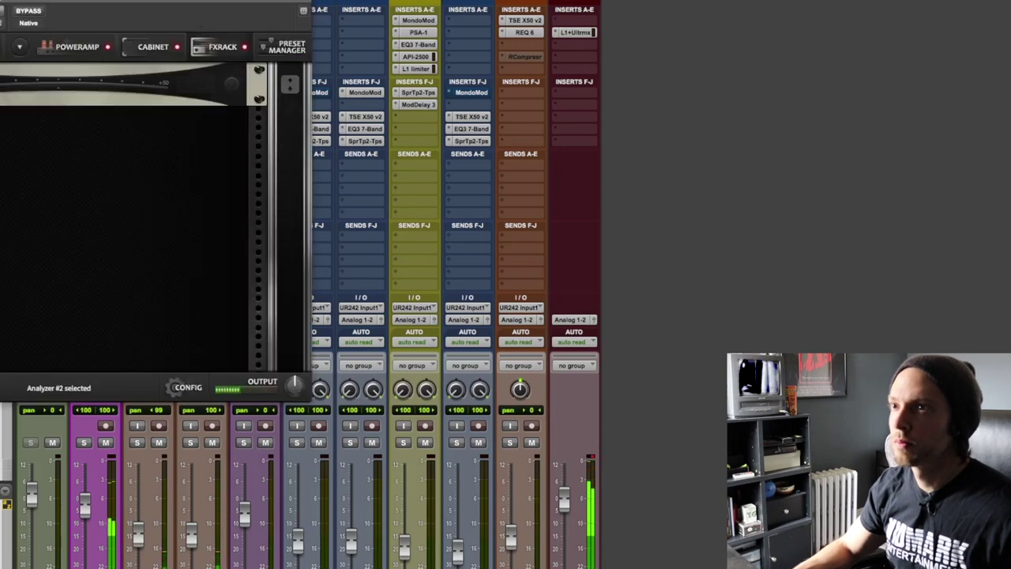
click(79, 102)
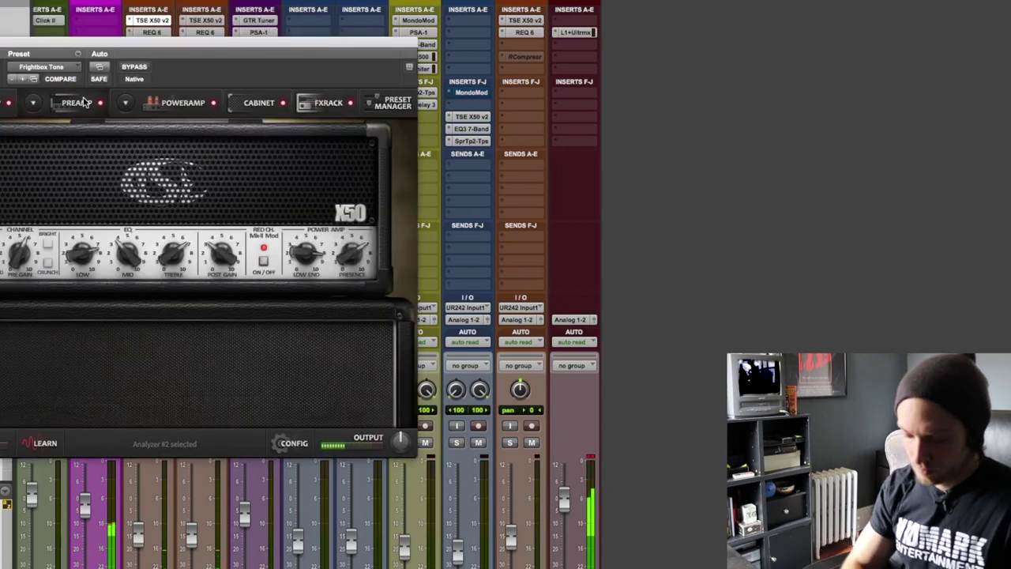
key(super+w)
key(super+equal)
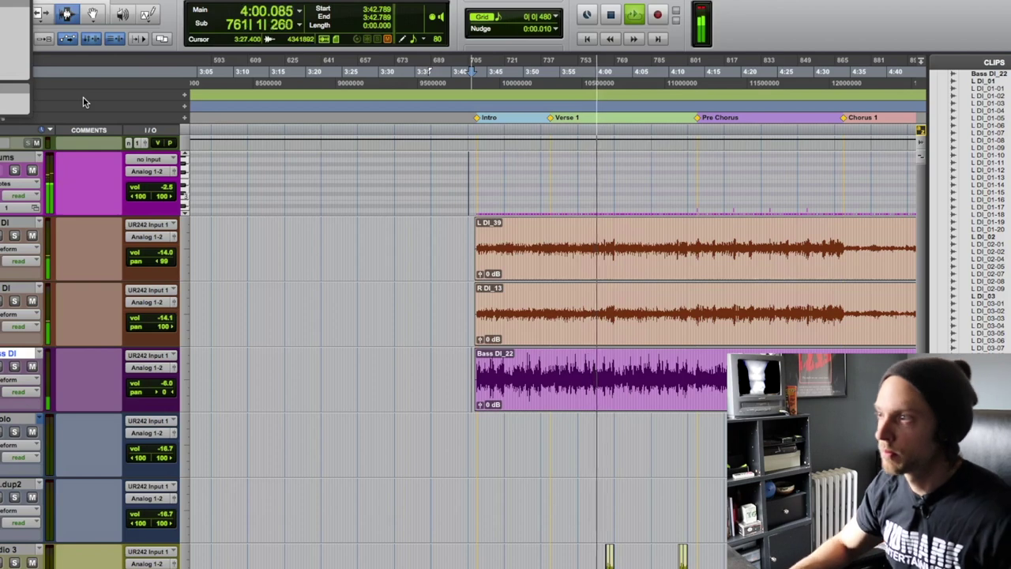
scroll(429, 243, right, 5)
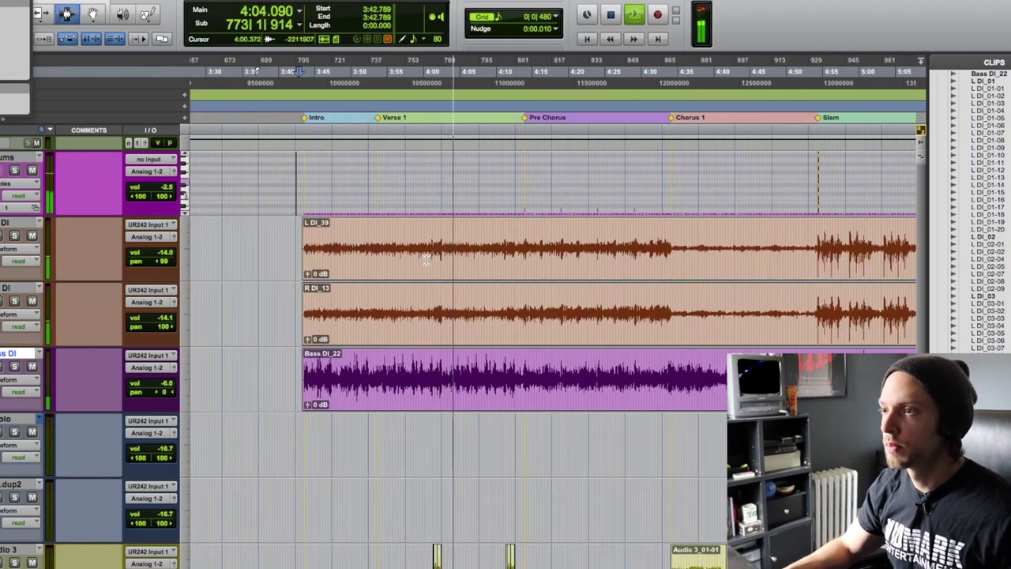
key(space)
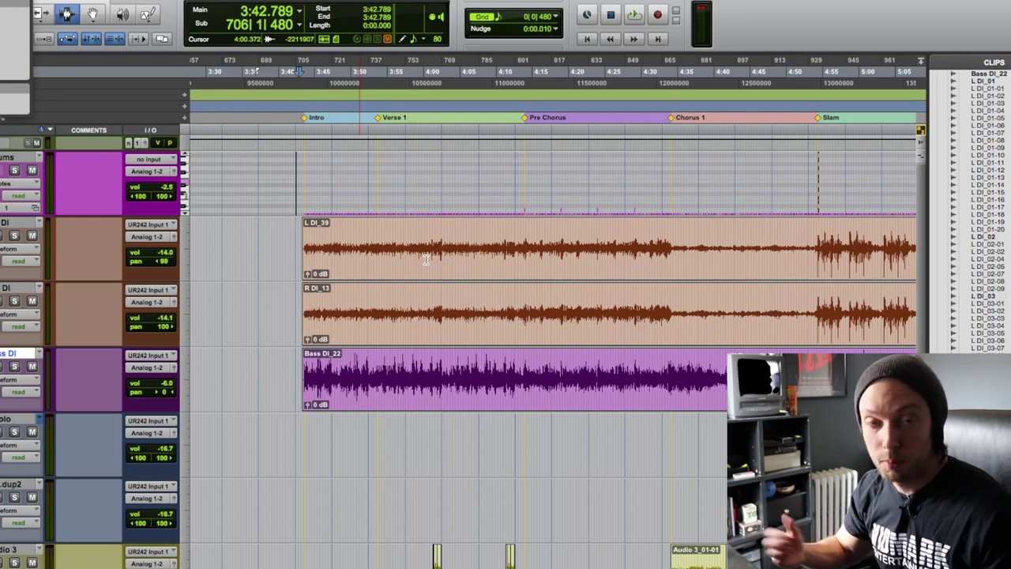
- Select the L DI_39 and R DI_13 clips together and switch to the Mix window
double_click(426, 260)
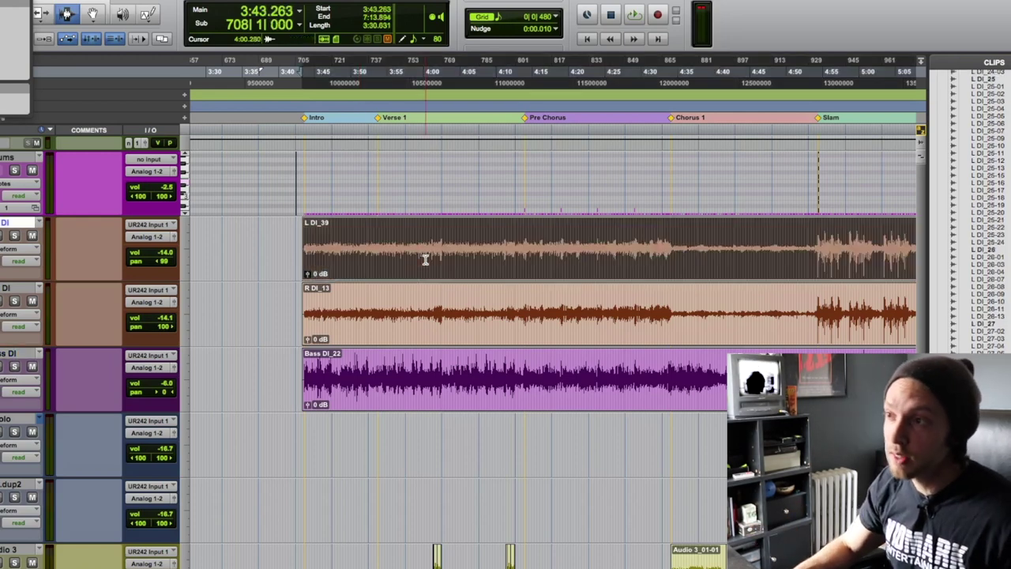
shift+click(409, 309)
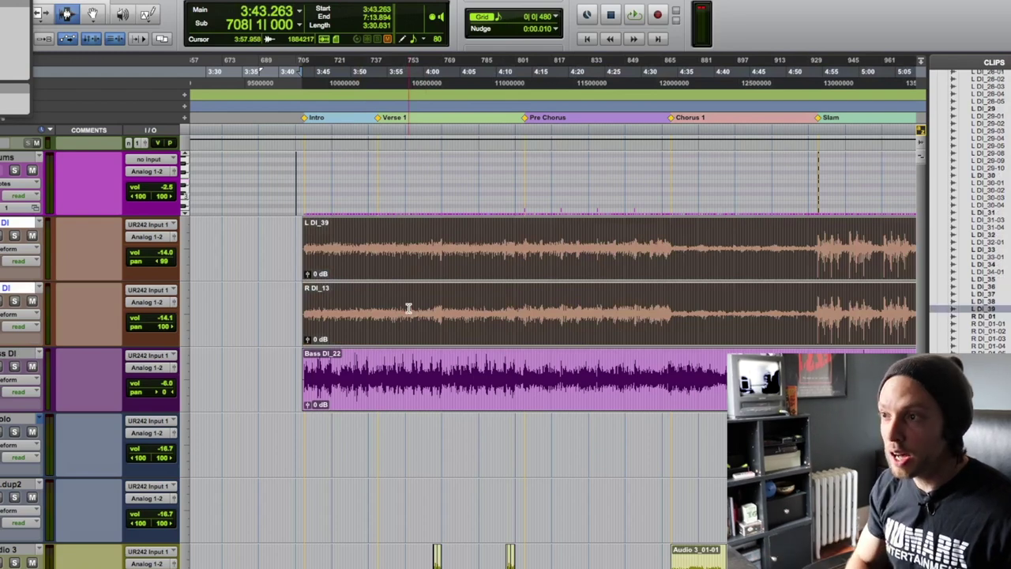
key(super+equal)
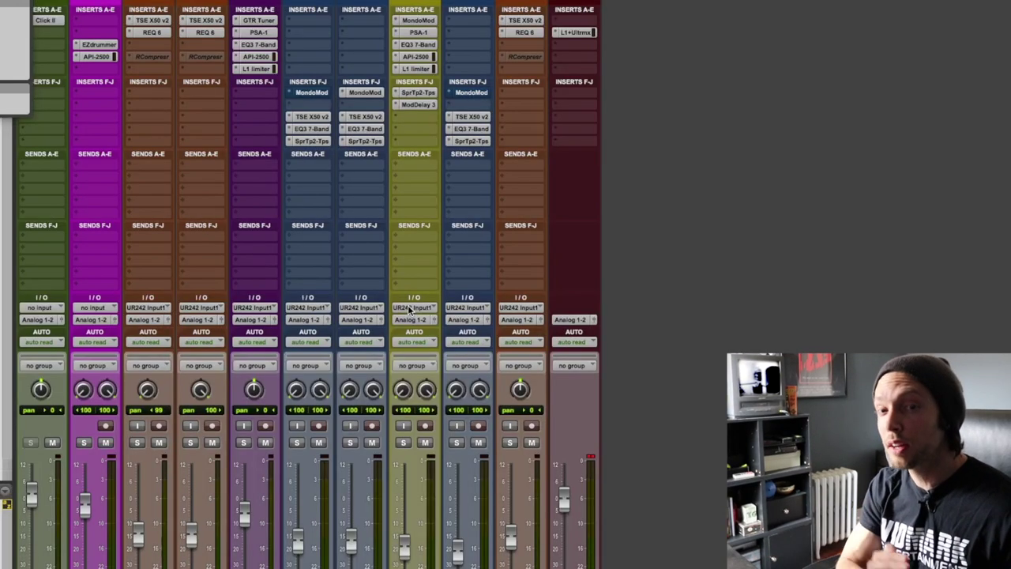
click(161, 23)
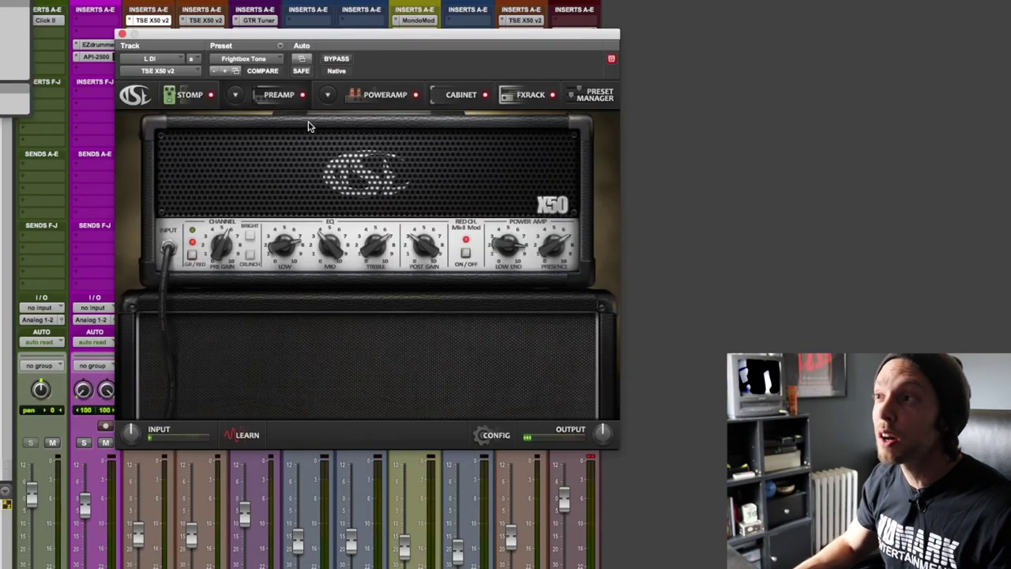
click(447, 96)
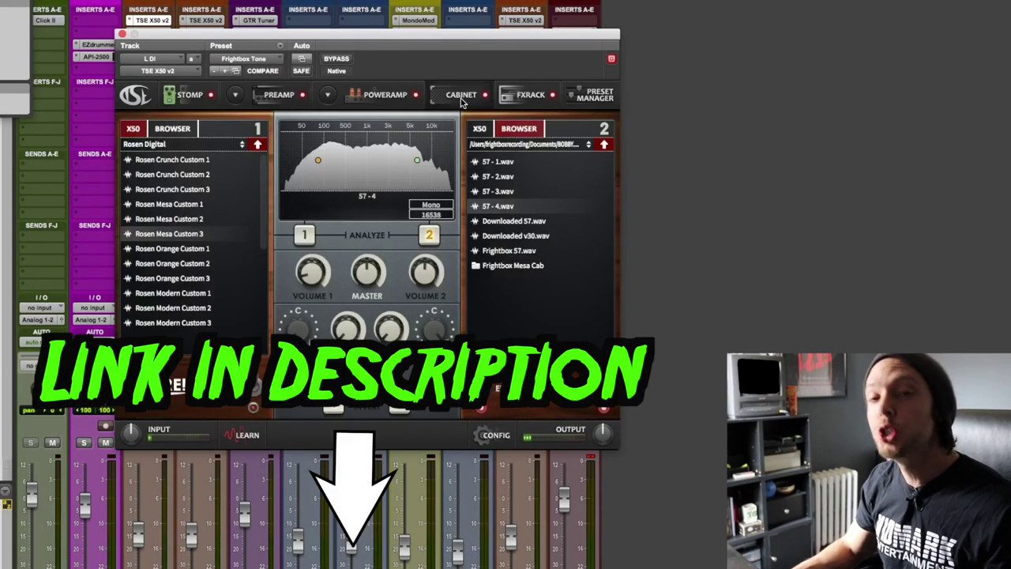
key(super+w)
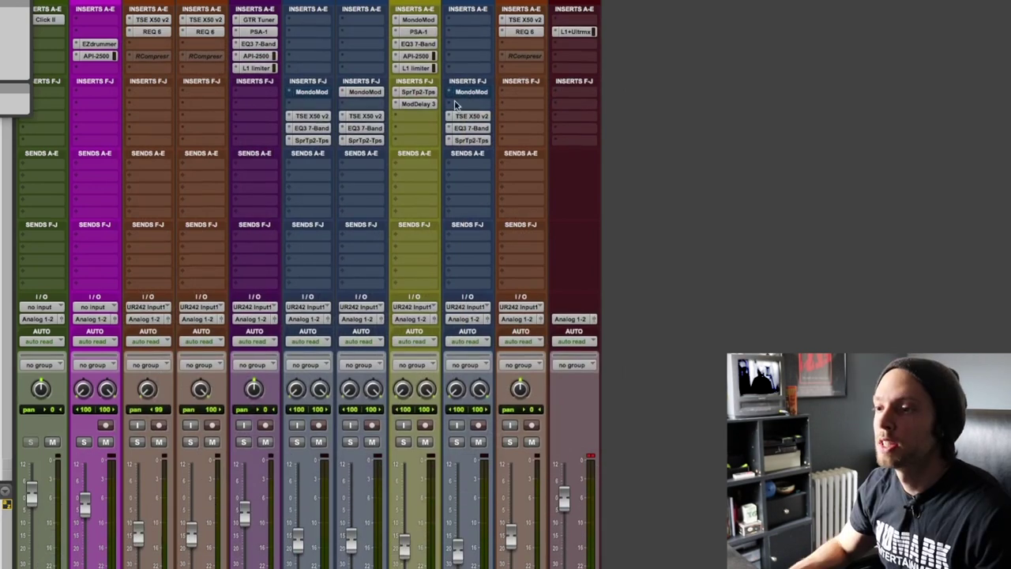
scroll(460, 98, down, 3)
shift+click(250, 557)
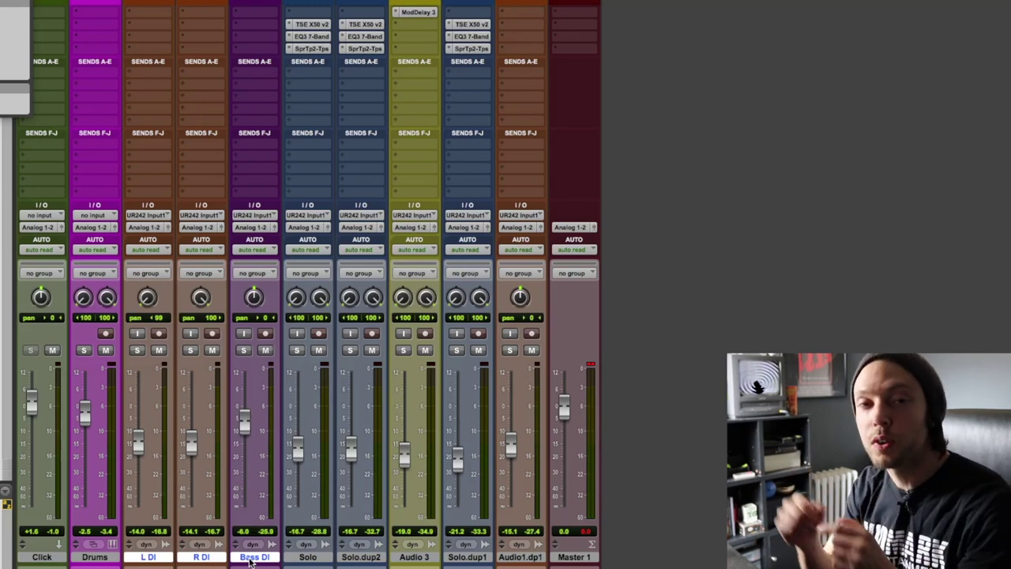
scroll(333, 307, up, 3)
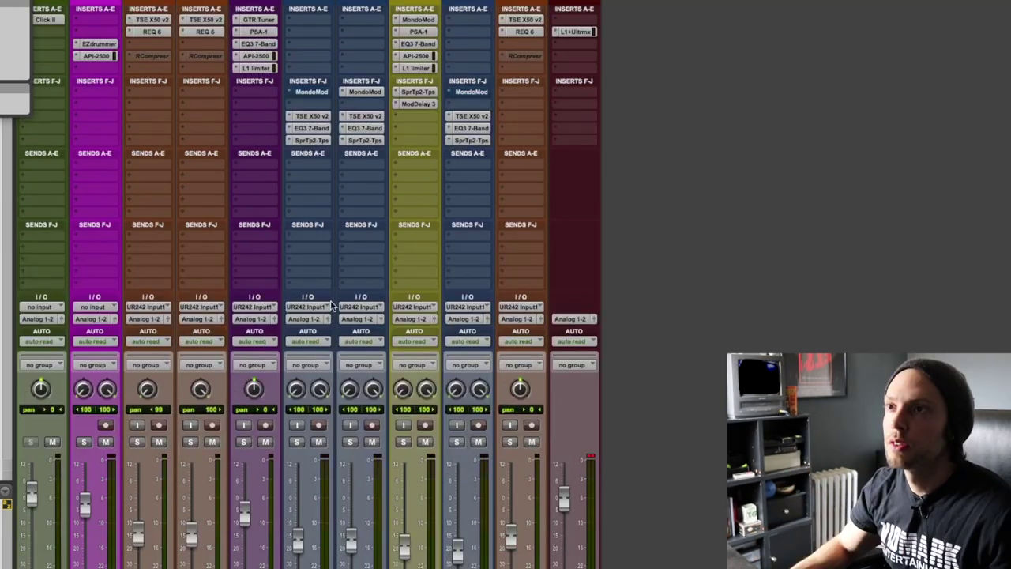
click(95, 44)
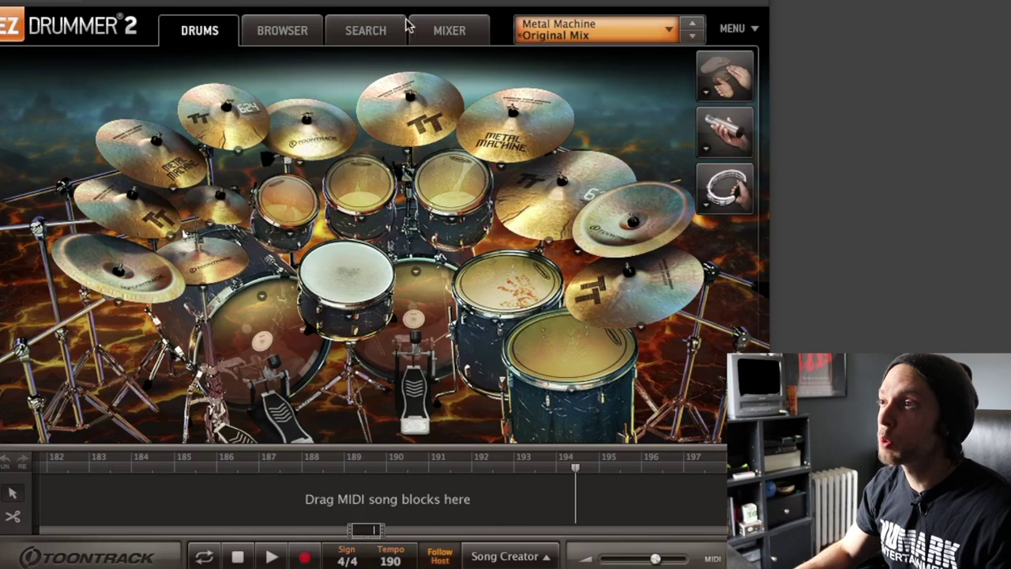
- Show EZdrummer 2's Mixer tab and scroll its drum channels, all sent to output 1
click(456, 126)
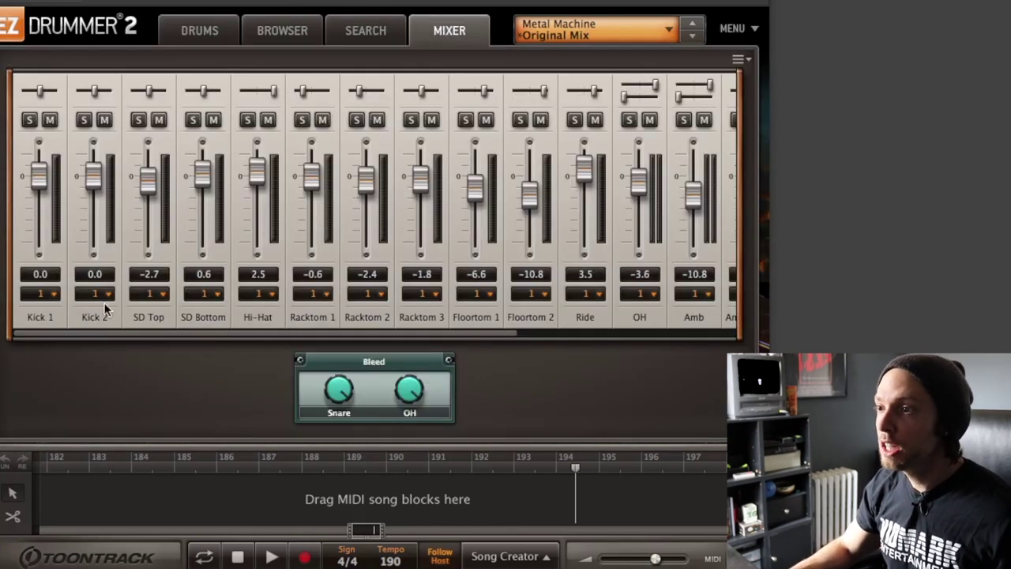
scroll(105, 311, right, 5)
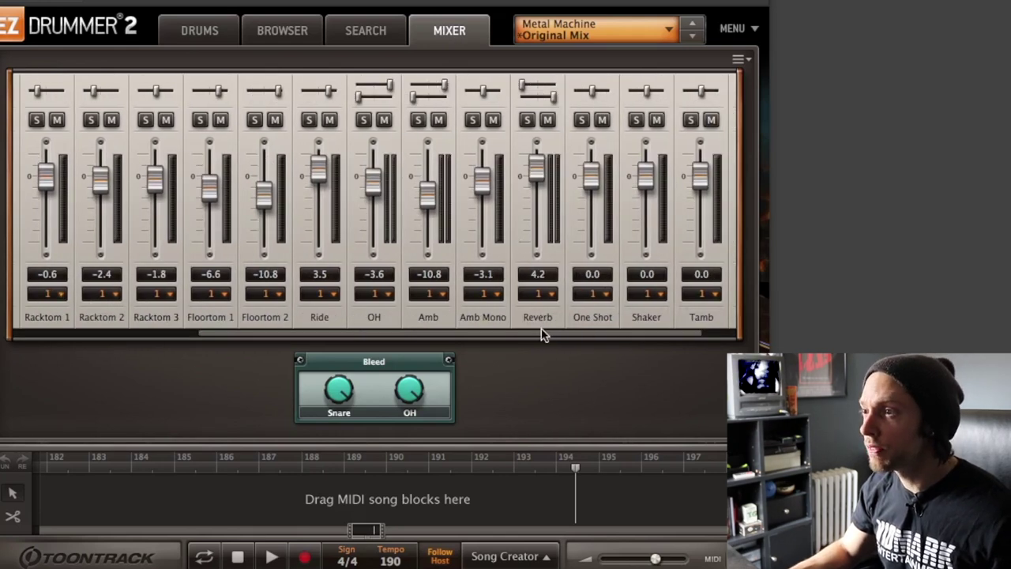
drag(545, 333, 354, 333)
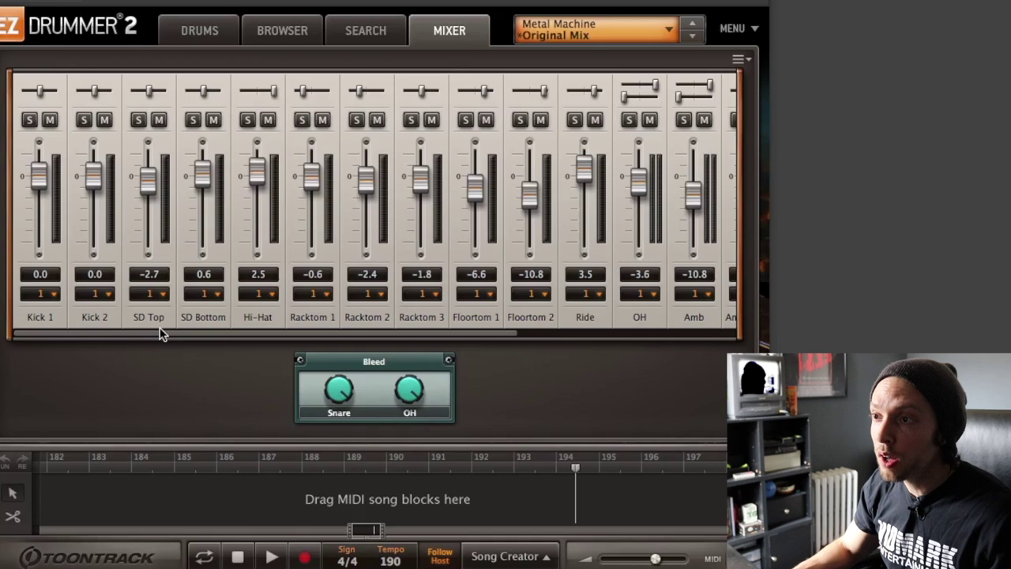
mouse_move(161, 335)
mouse_down()
mouse_move(418, 339)
mouse_move(178, 338)
mouse_up()
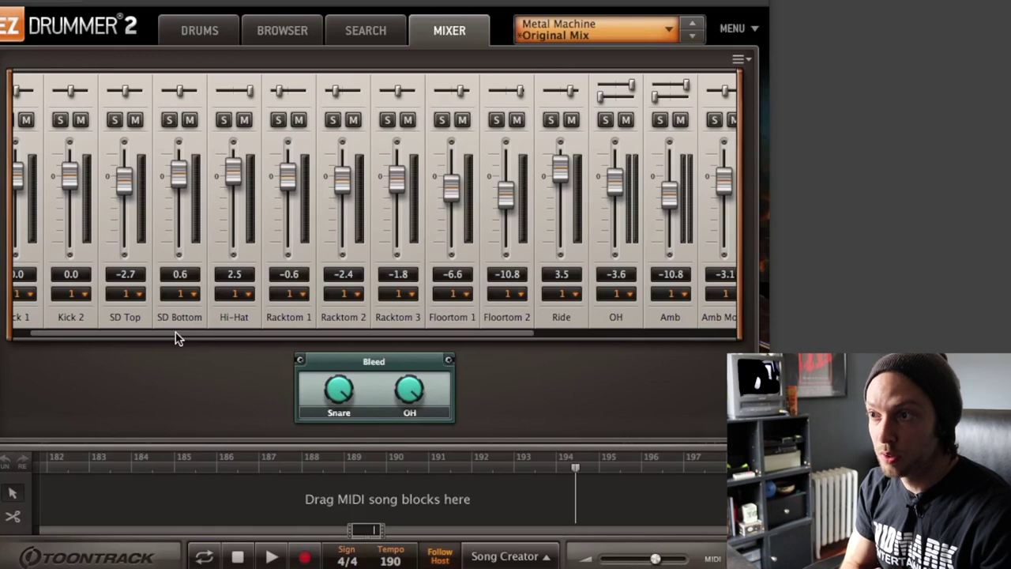
scroll(177, 338, left, 2)
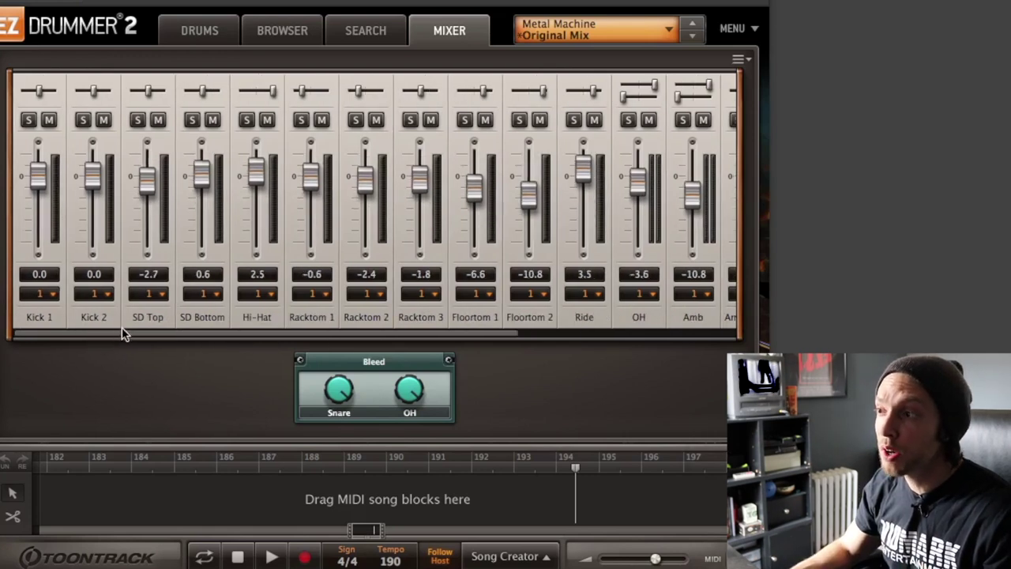
scroll(176, 334, right, 3)
scroll(158, 334, left, 3)
scroll(110, 334, left, 1)
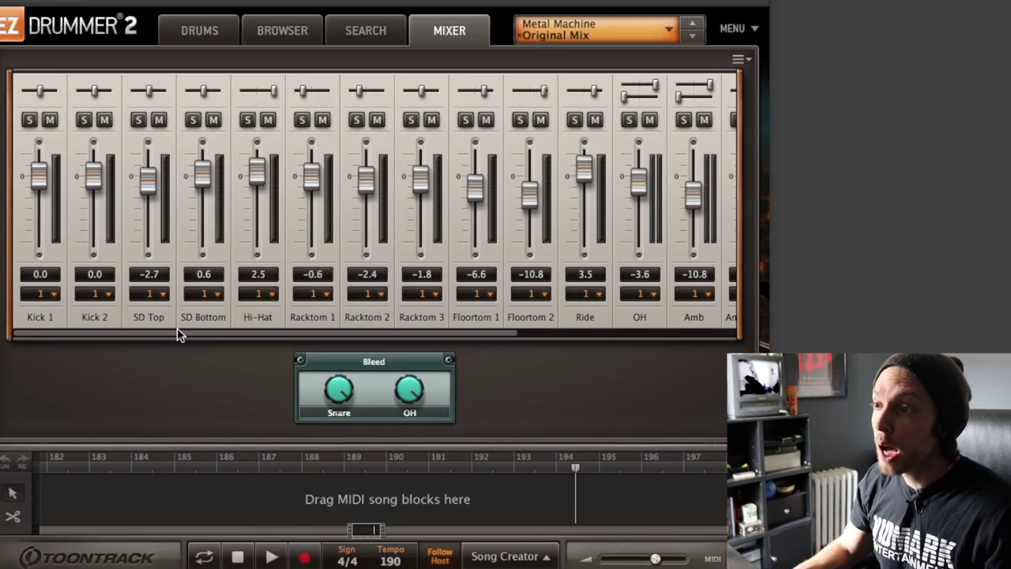
drag(185, 332, 83, 339)
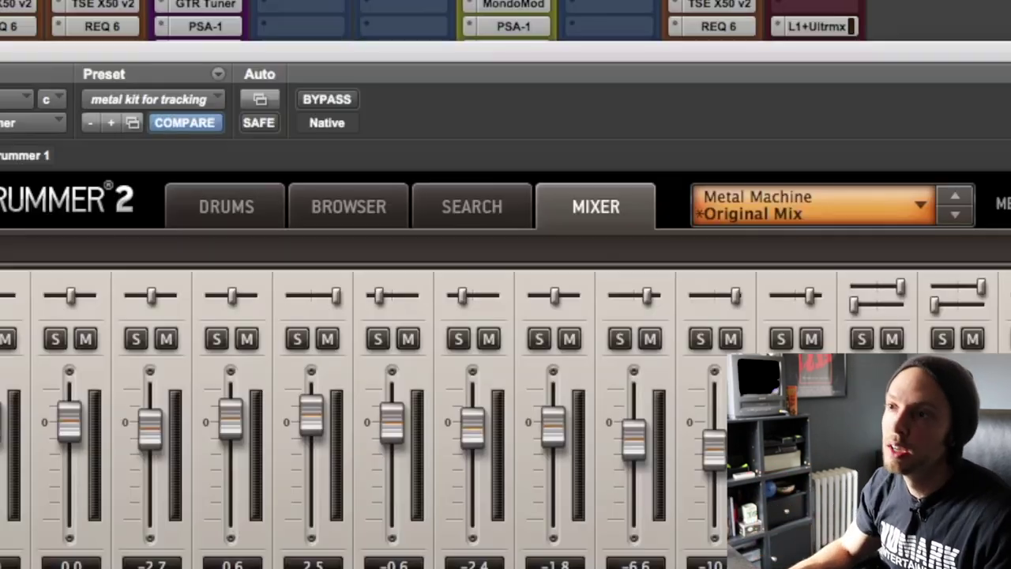
- Load the Metal Kit for Export preset so kit pieces feed outputs 2–8, then select Kick 2
click(143, 102)
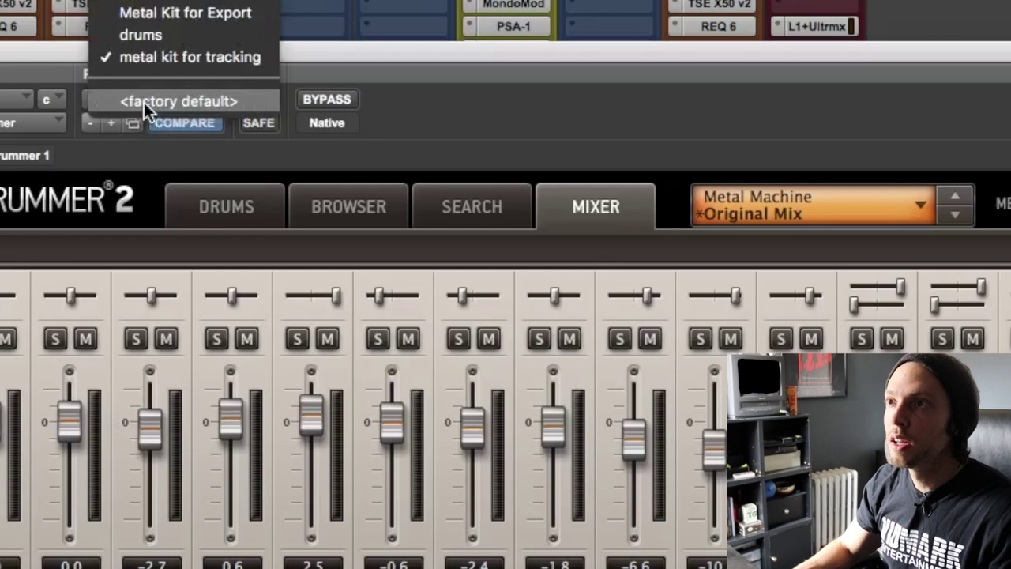
click(110, 15)
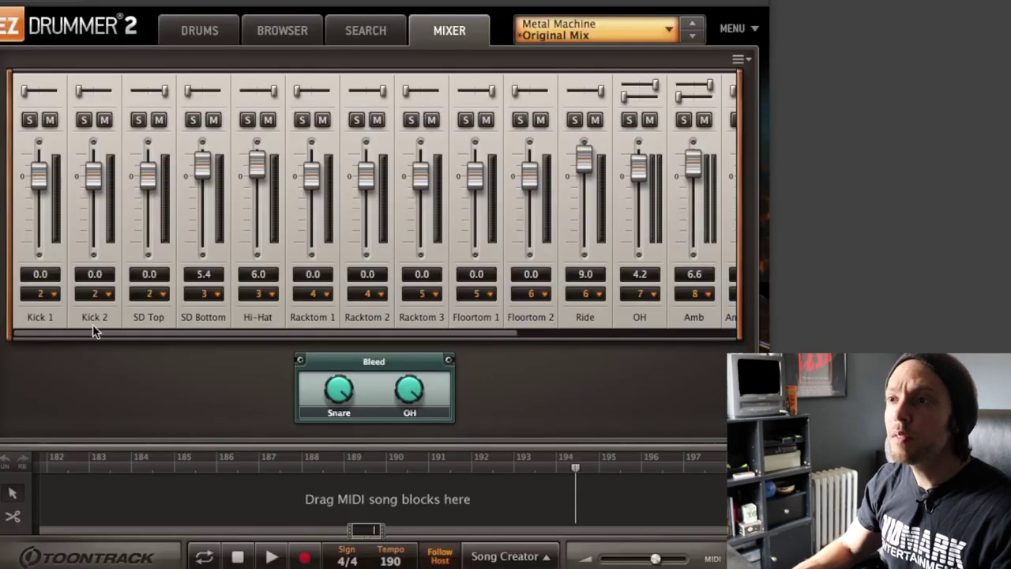
click(93, 322)
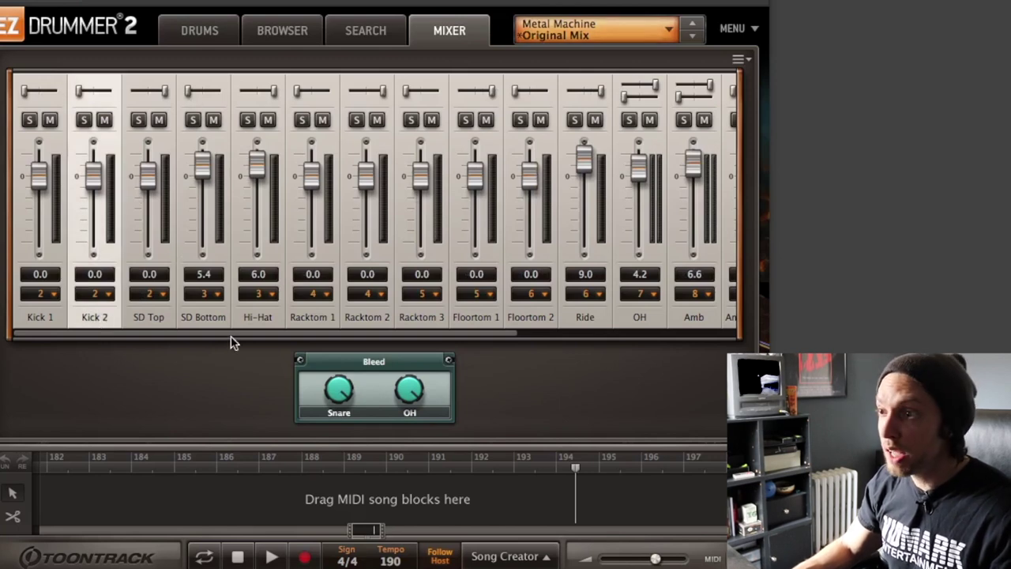
drag(231, 336, 169, 332)
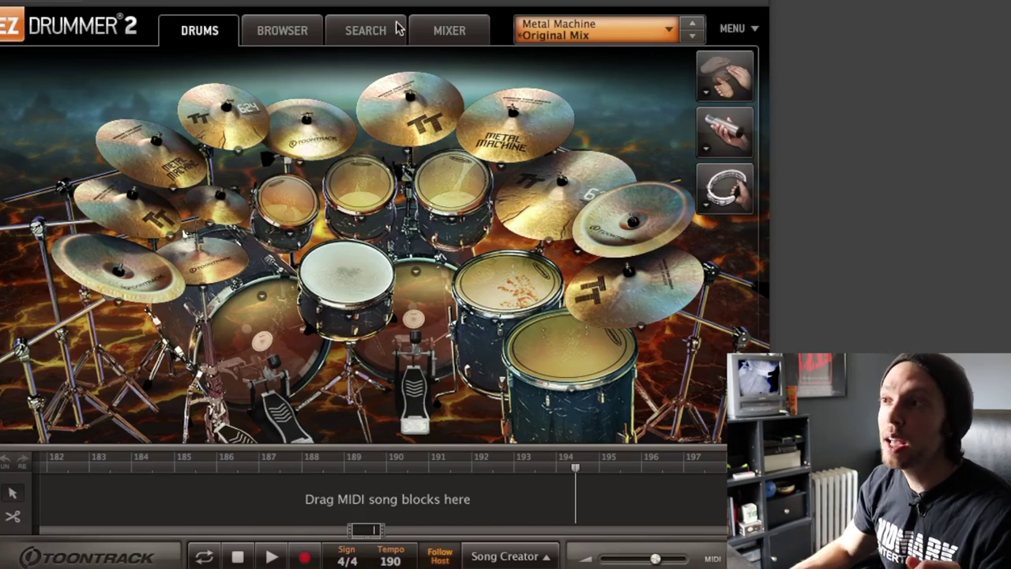
click(433, 38)
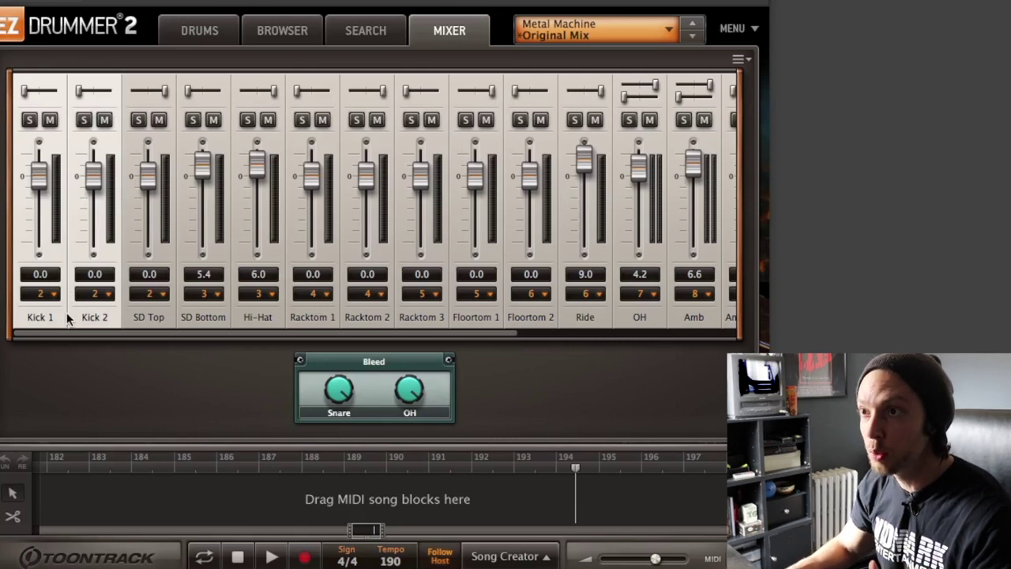
click(160, 310)
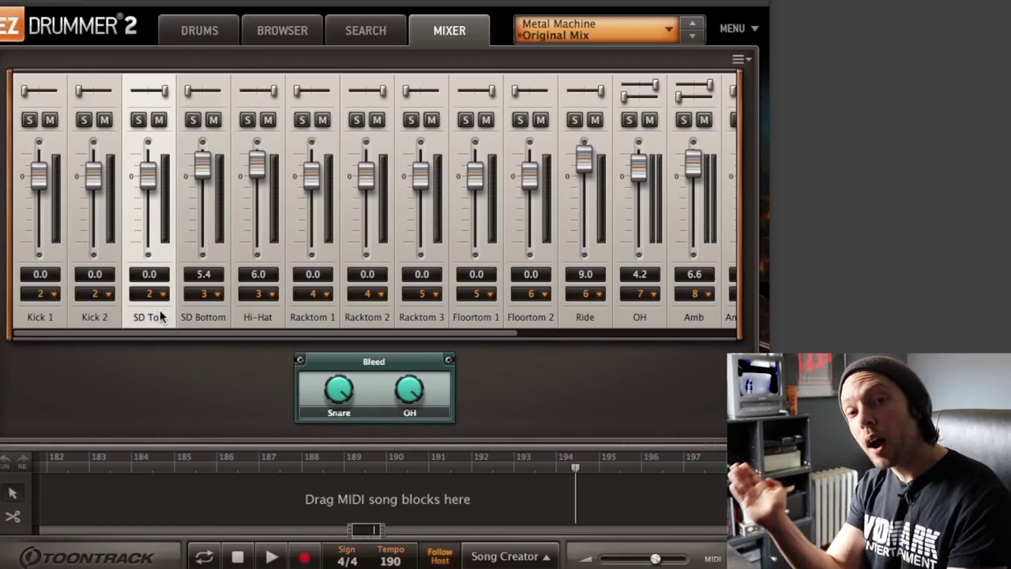
click(216, 316)
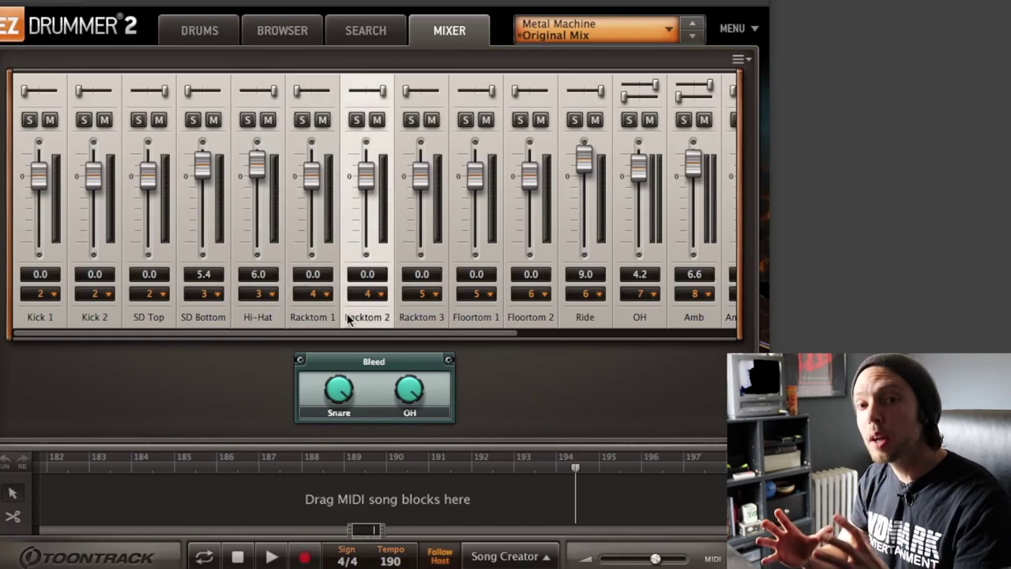
scroll(347, 313, right, 5)
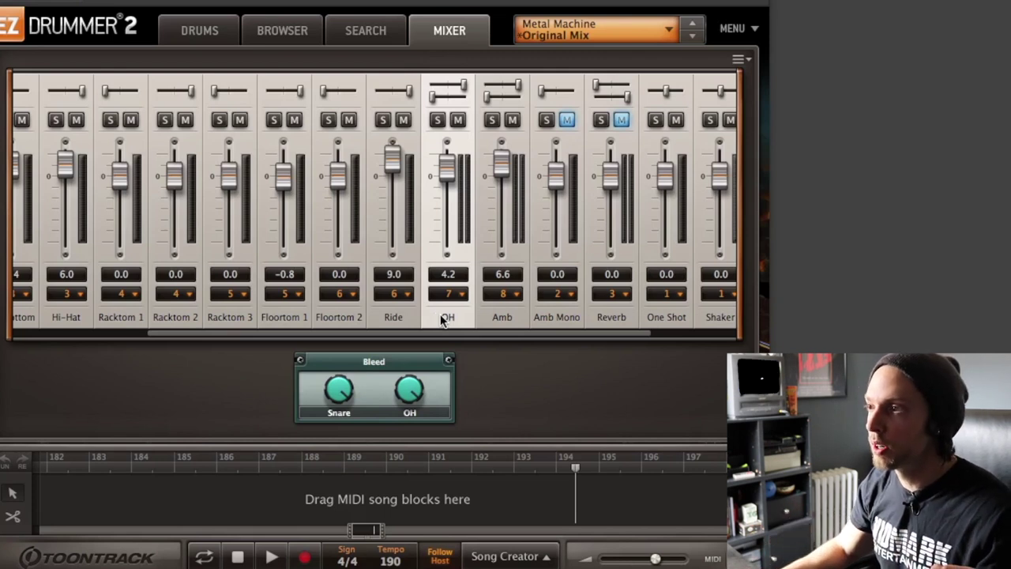
click(498, 315)
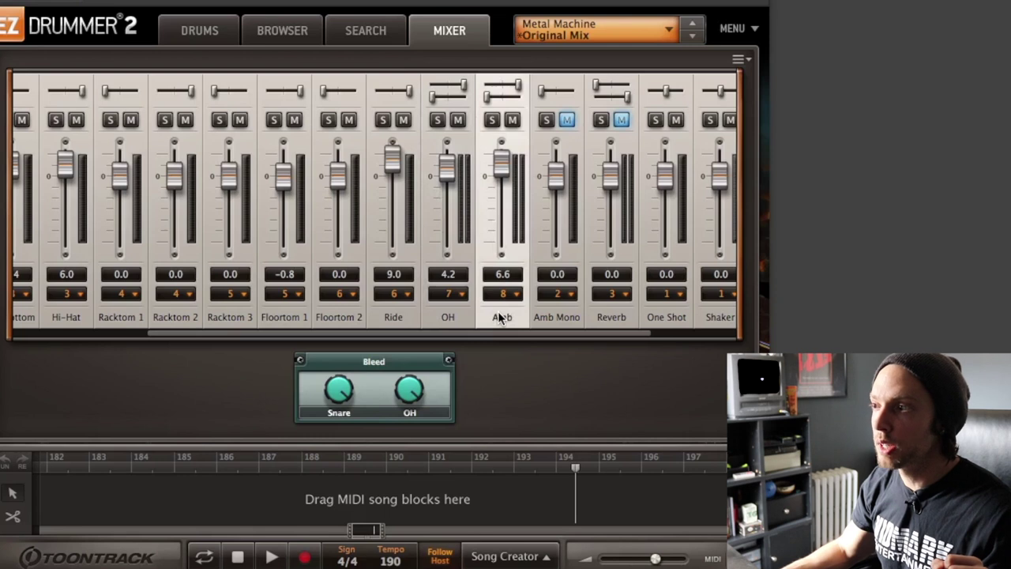
click(440, 295)
scroll(439, 295, right, 1)
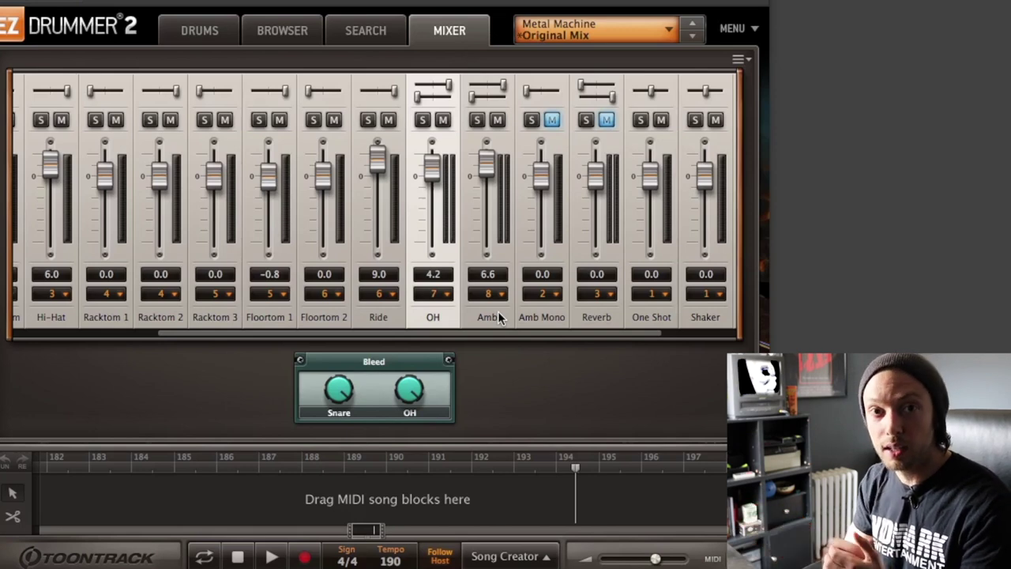
drag(481, 332, 548, 338)
click(442, 320)
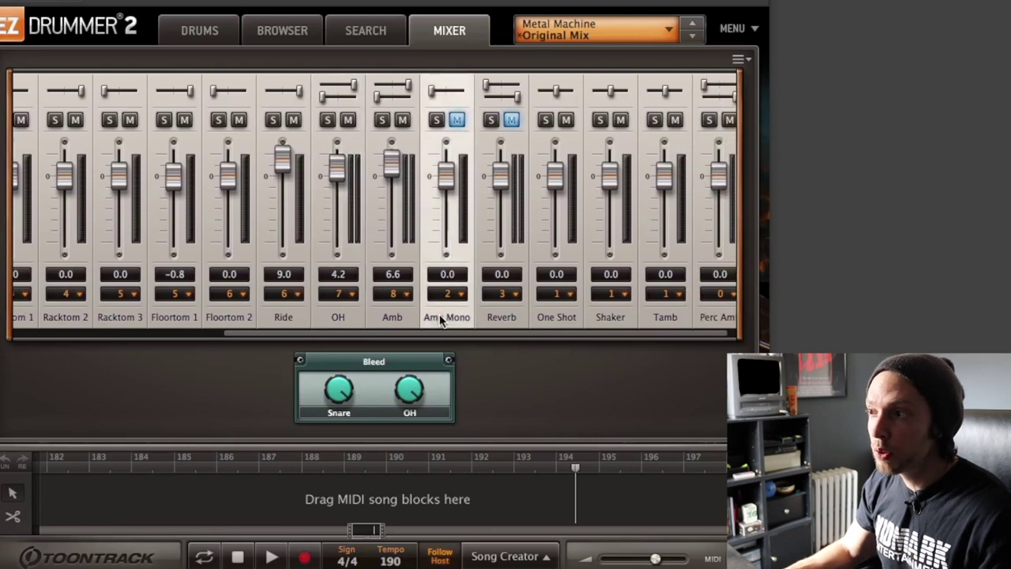
click(511, 314)
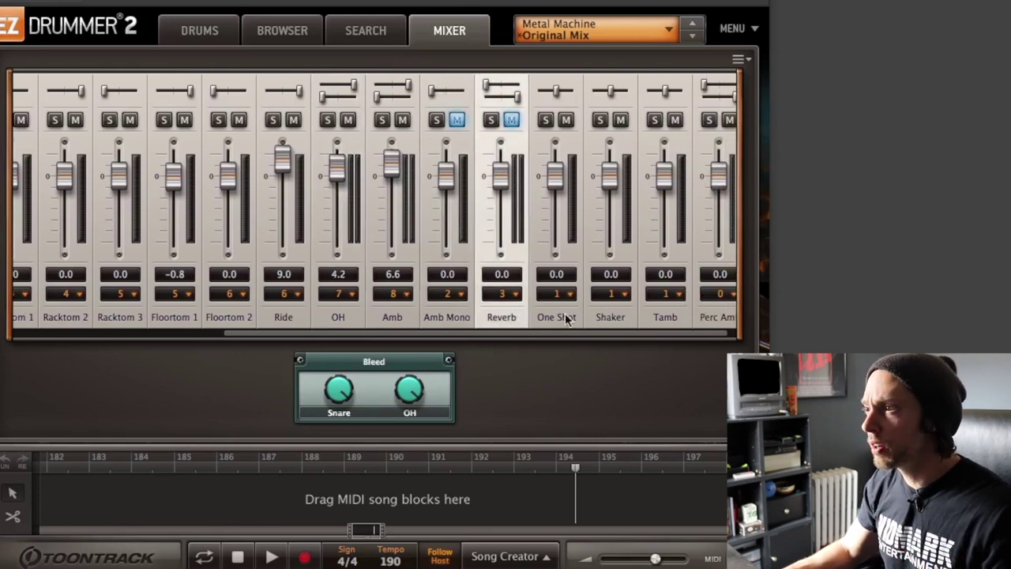
scroll(597, 346, right, 1)
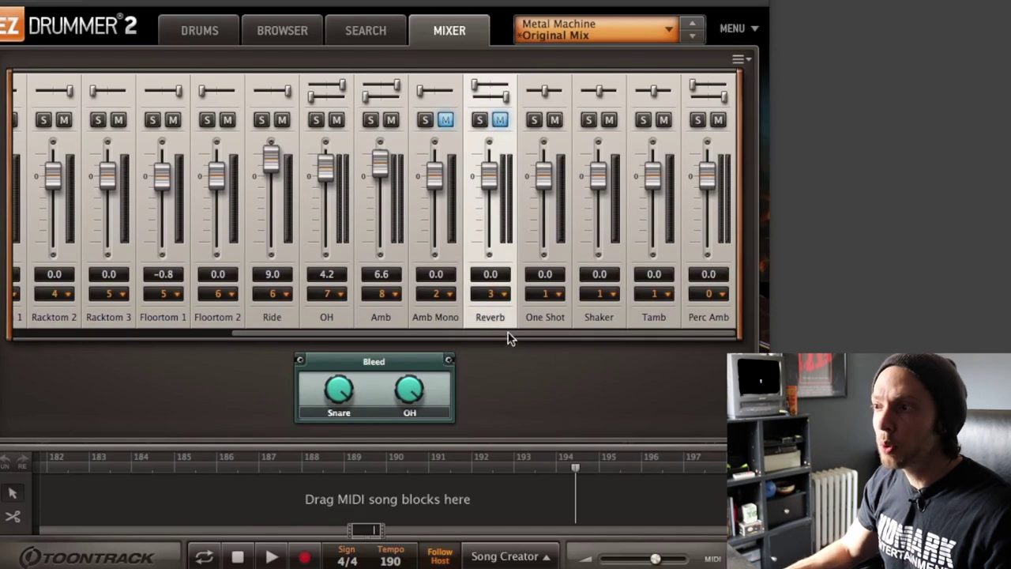
drag(478, 335, 37, 332)
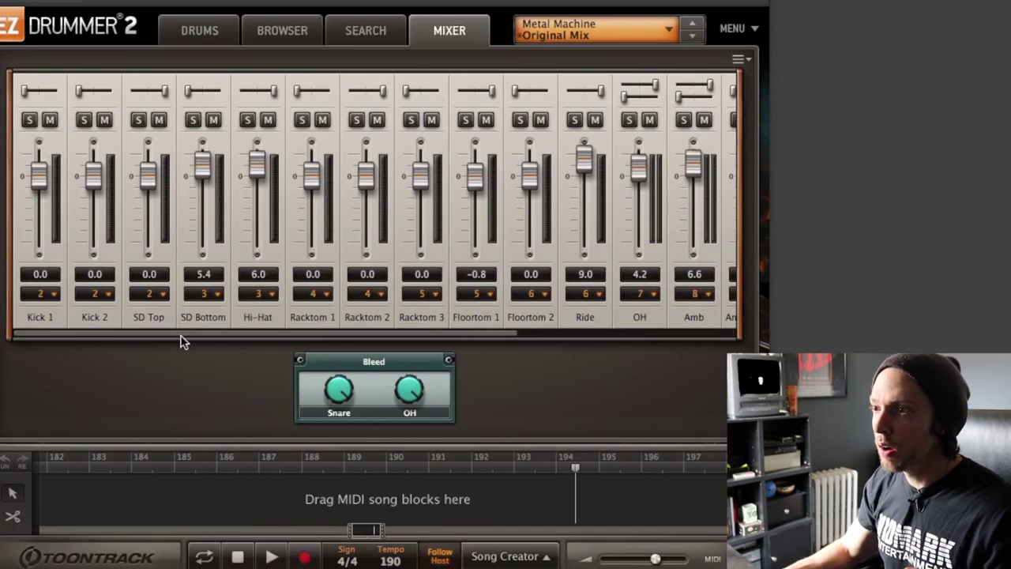
drag(182, 341, 292, 335)
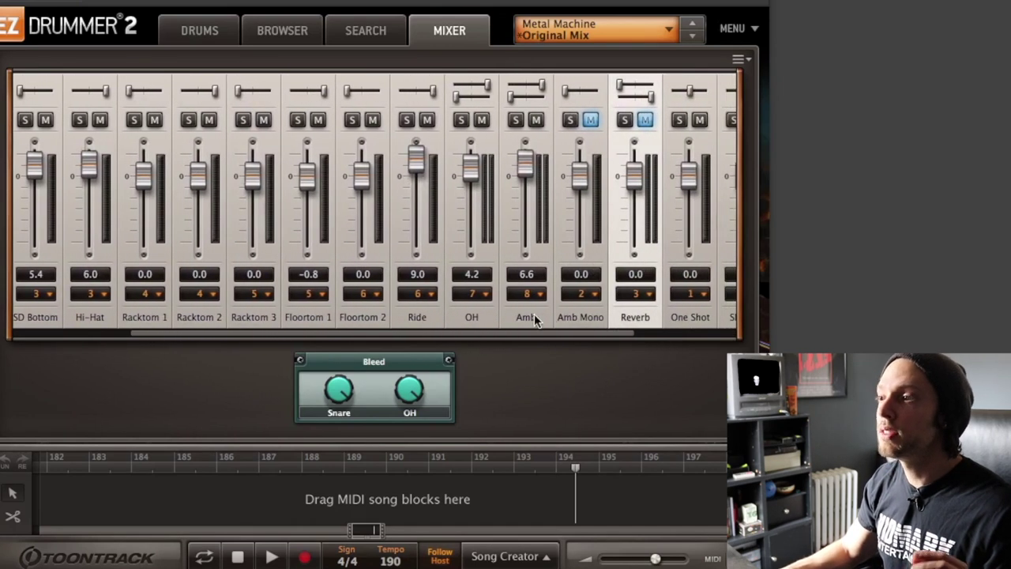
click(533, 317)
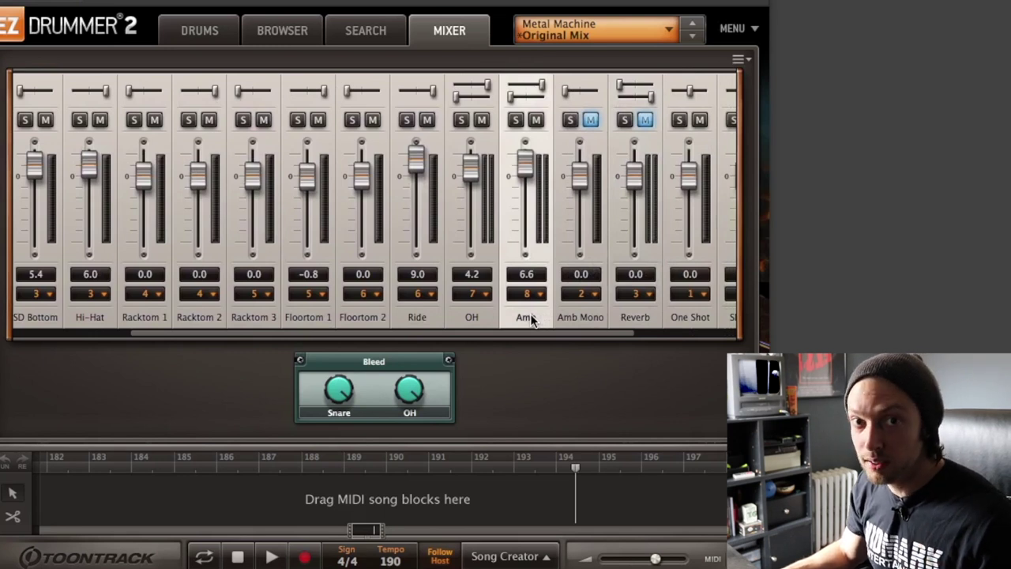
drag(450, 334, 331, 335)
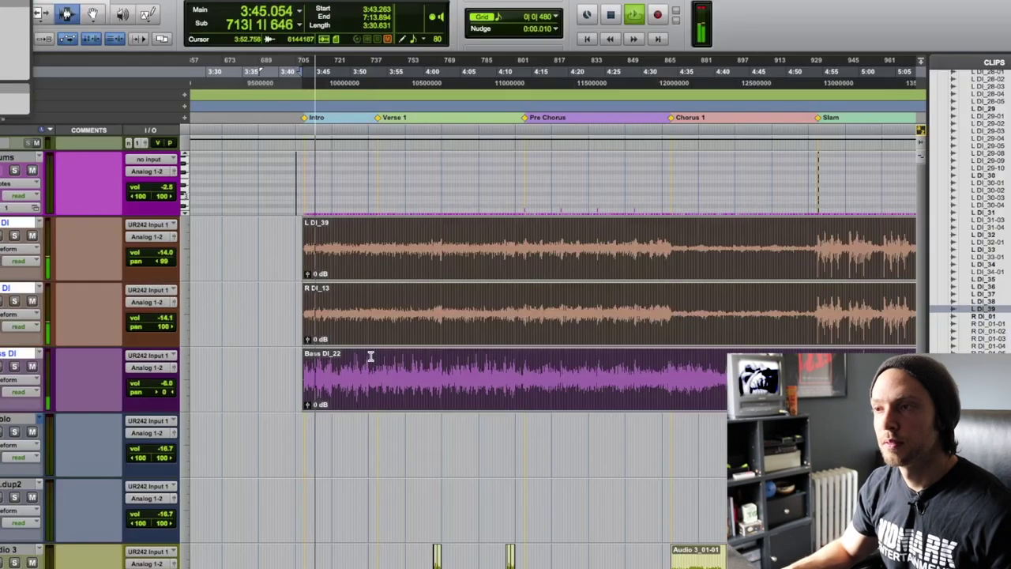
- Stop playback and check each drum channel's output in EZdrummer 2's mixer from the Mix window
key(space)
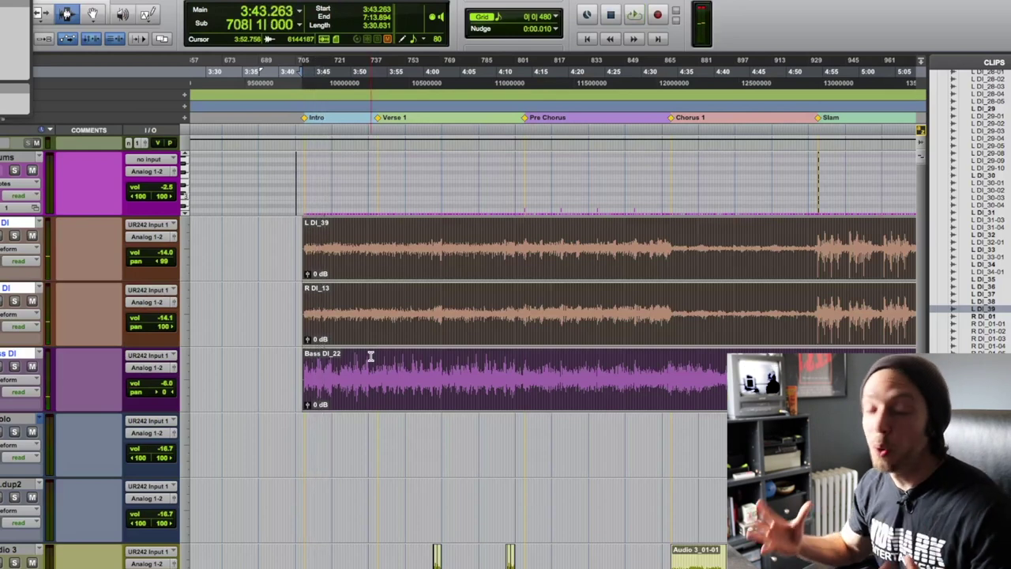
key(super+equal)
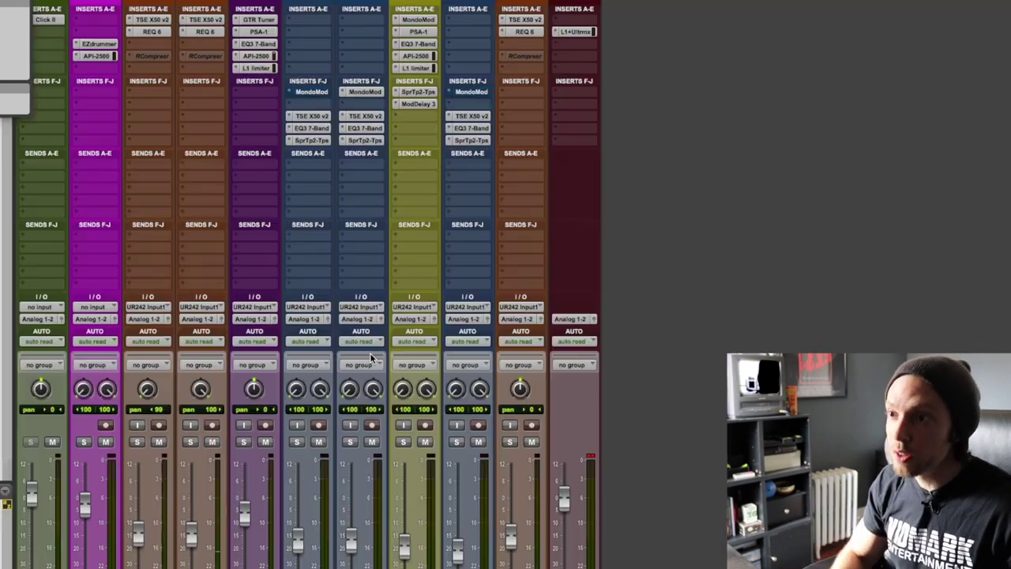
click(97, 45)
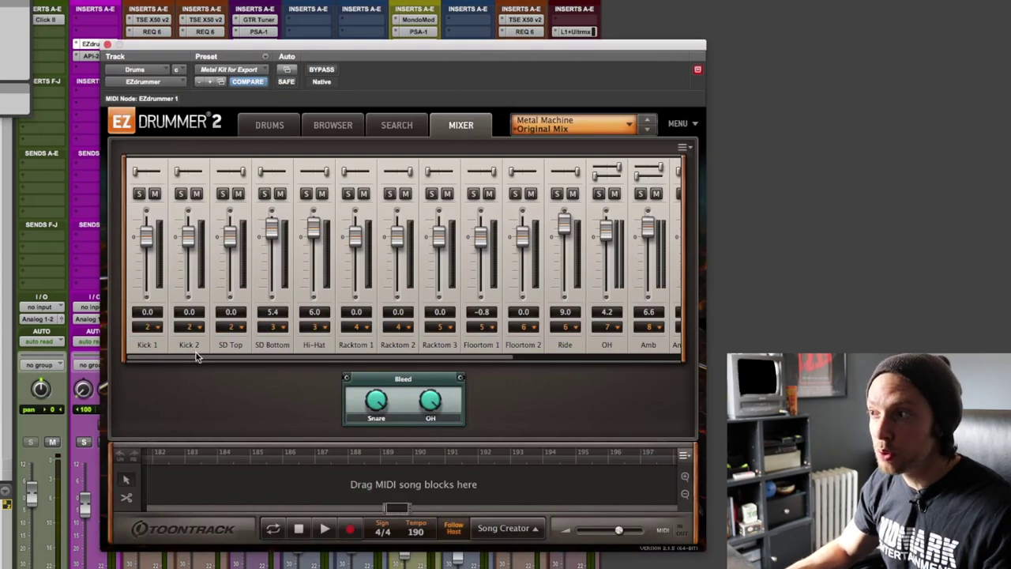
drag(196, 356, 295, 361)
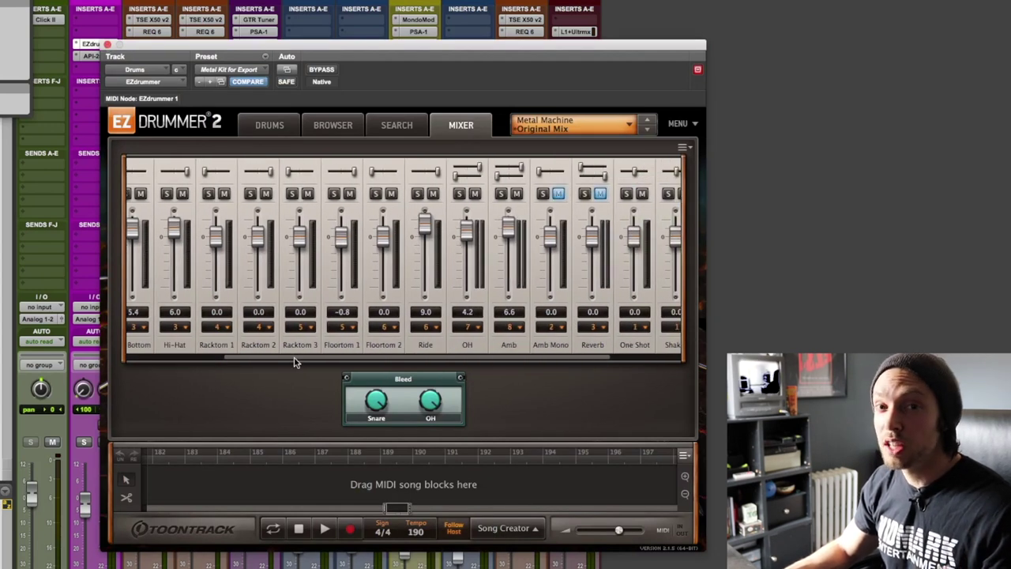
drag(294, 362, 286, 361)
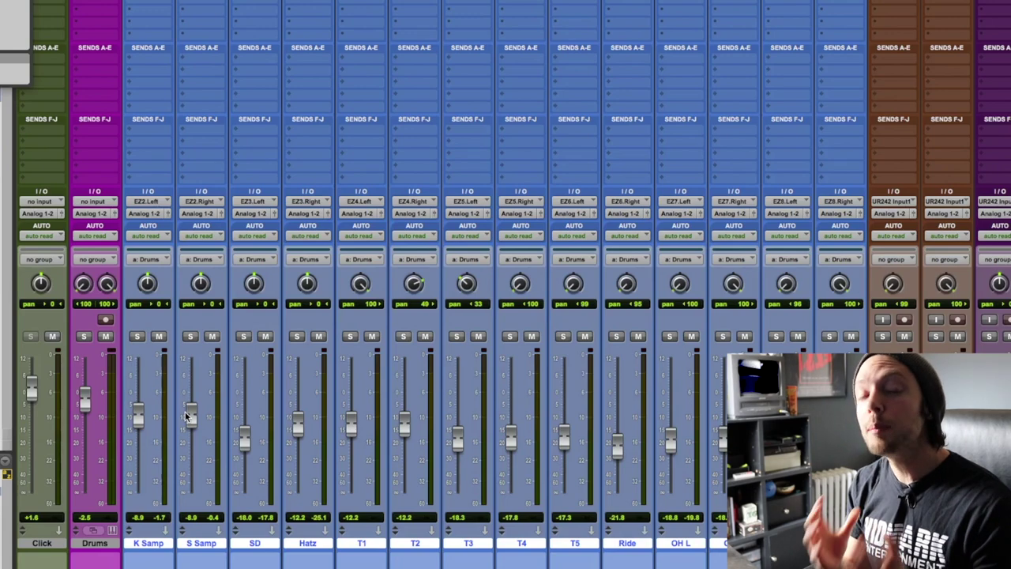
key(super+equal)
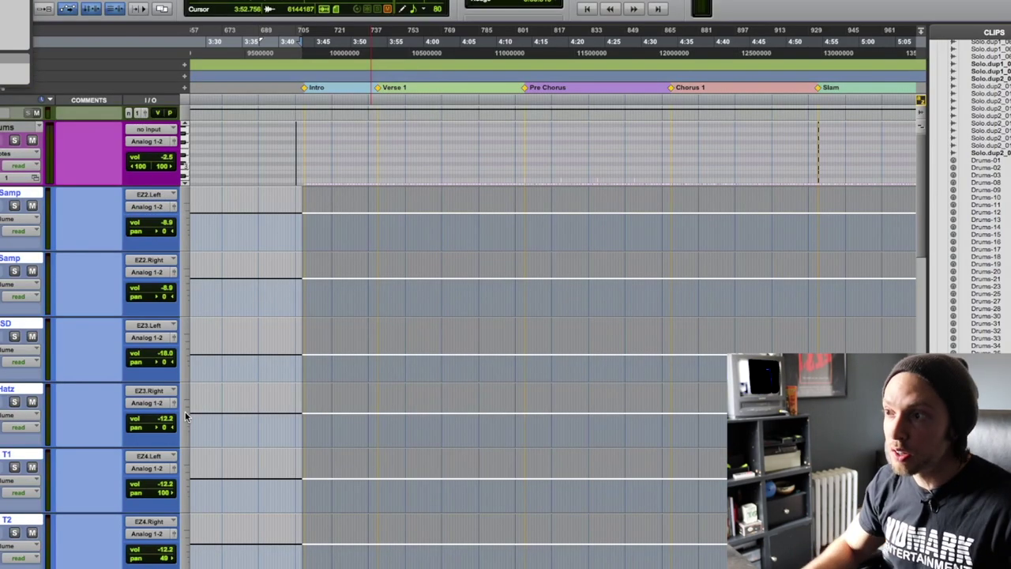
key(super+bracketleft)
key(super+bracketleft)
key(super+bracketleft)
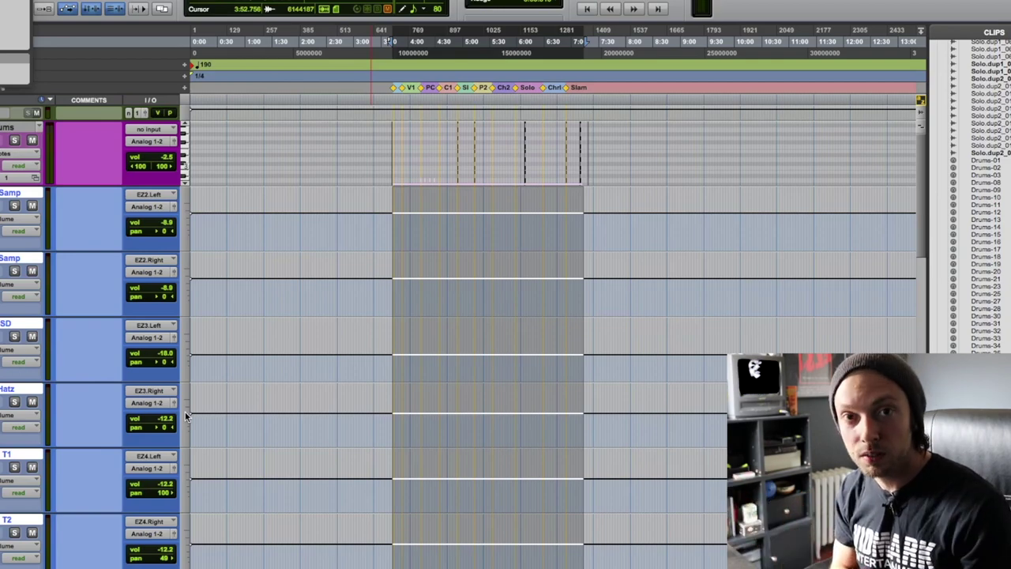
key(super+equal)
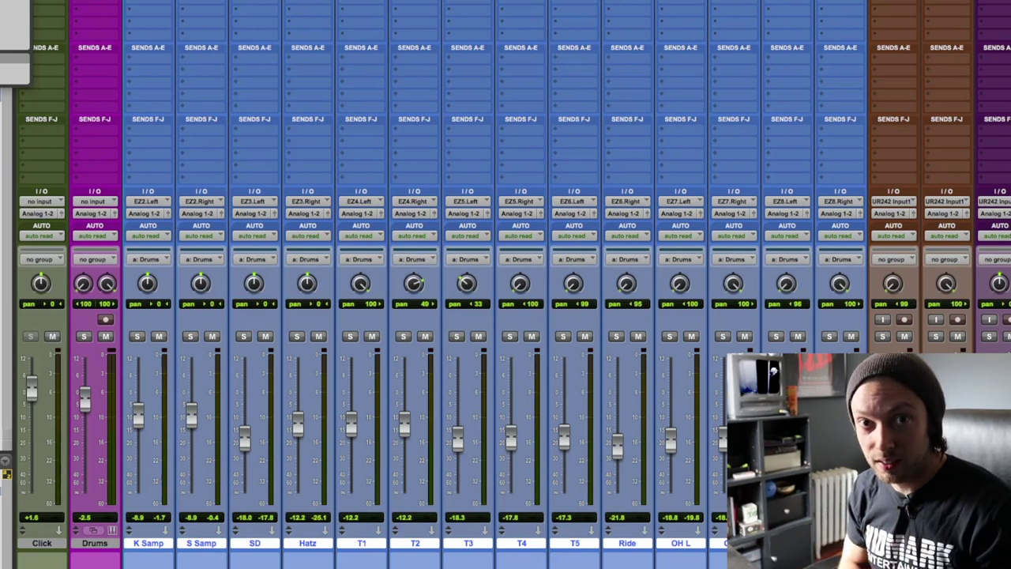
key(space)
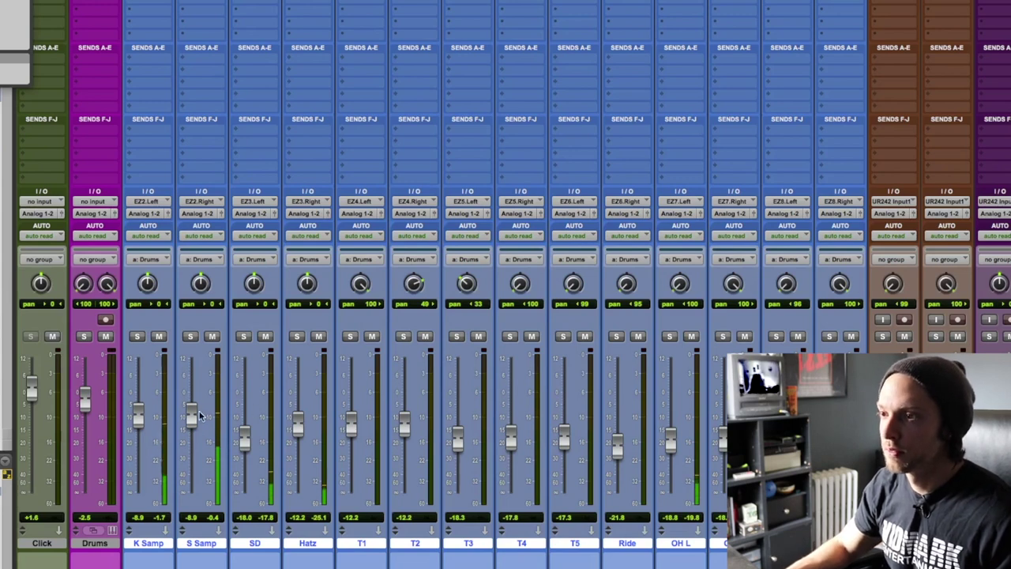
- Raise the drum group about 0.8 dB and solo the Drums aux with its drum channels during playback
drag(200, 416, 200, 411)
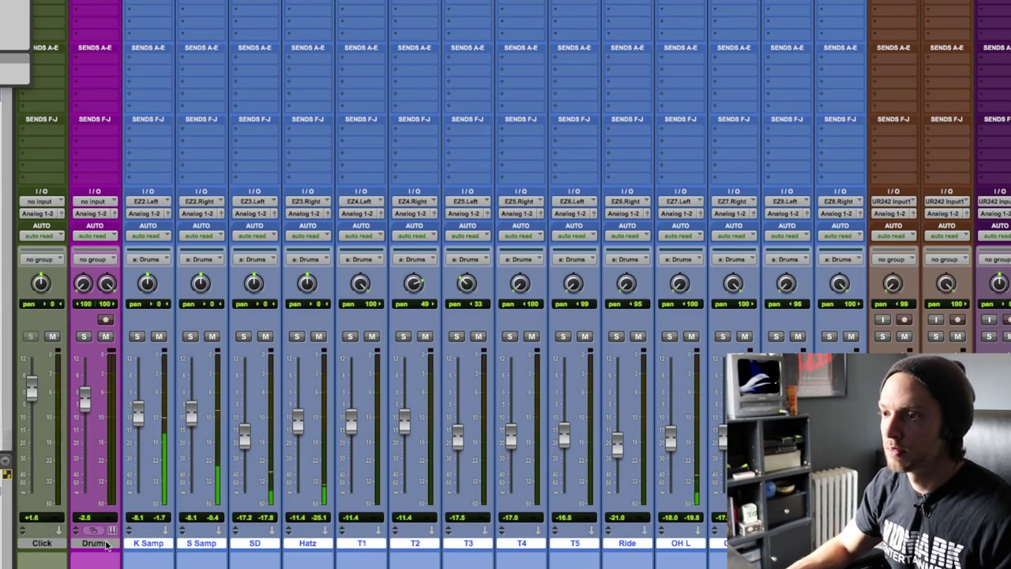
click(106, 545)
click(190, 335)
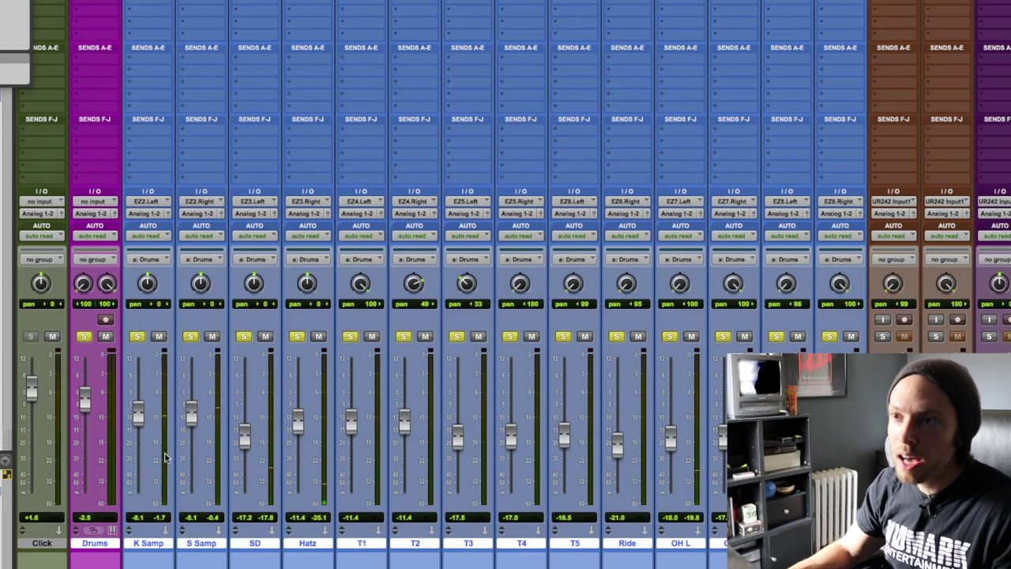
scroll(123, 196, up, 3)
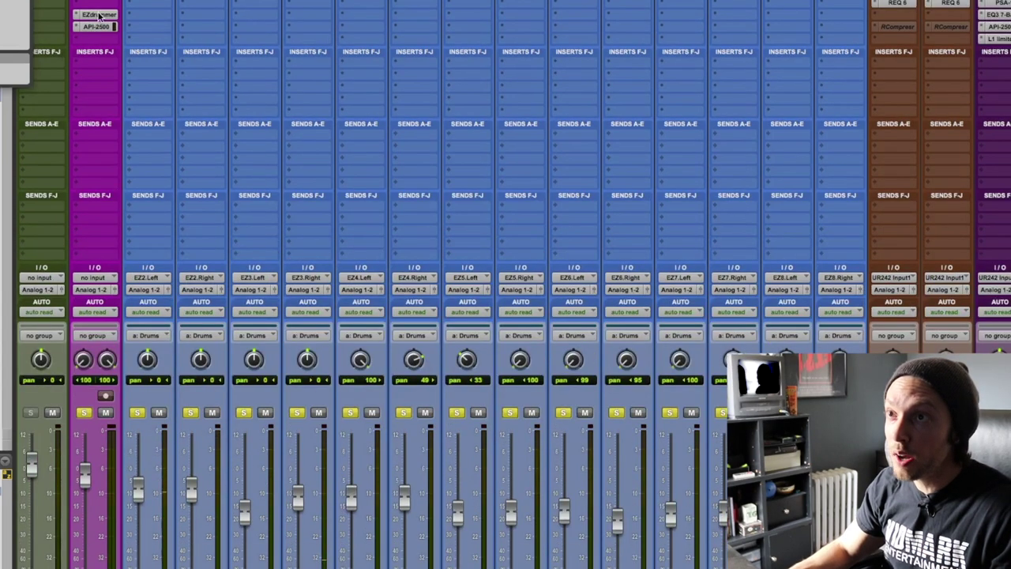
scroll(119, 132, down, 3)
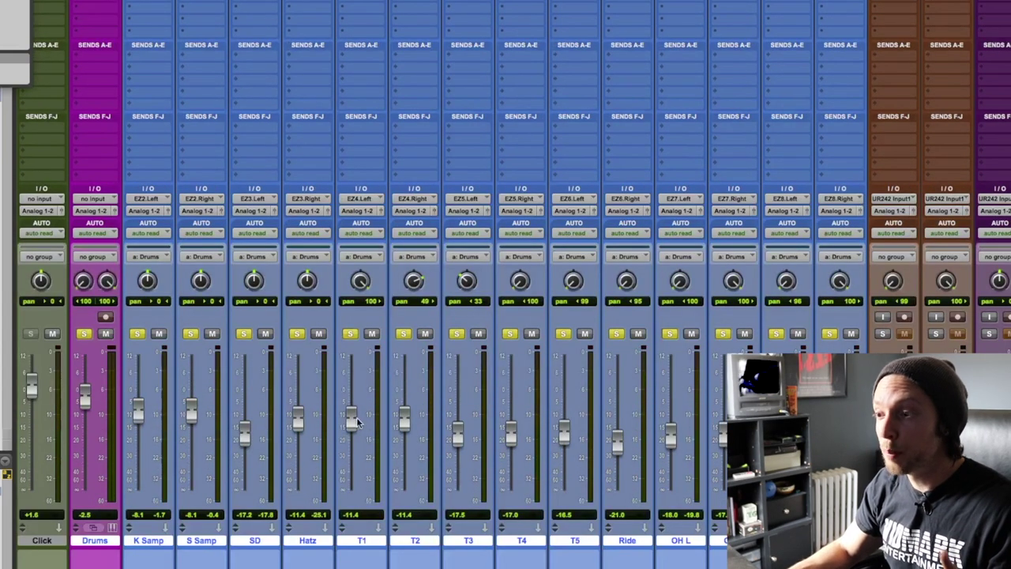
click(107, 545)
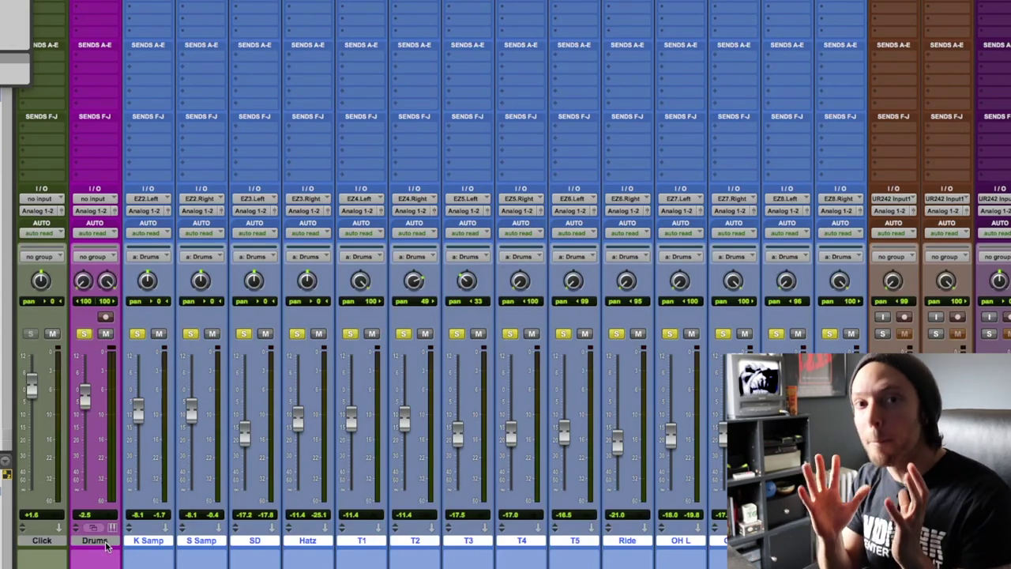
scroll(184, 29, up, 3)
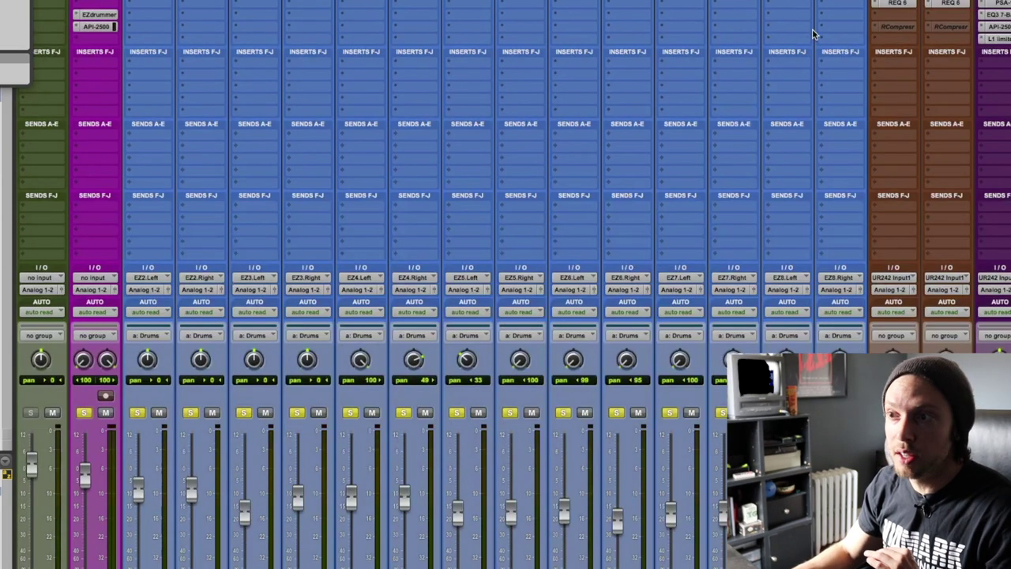
scroll(624, 67, down, 3)
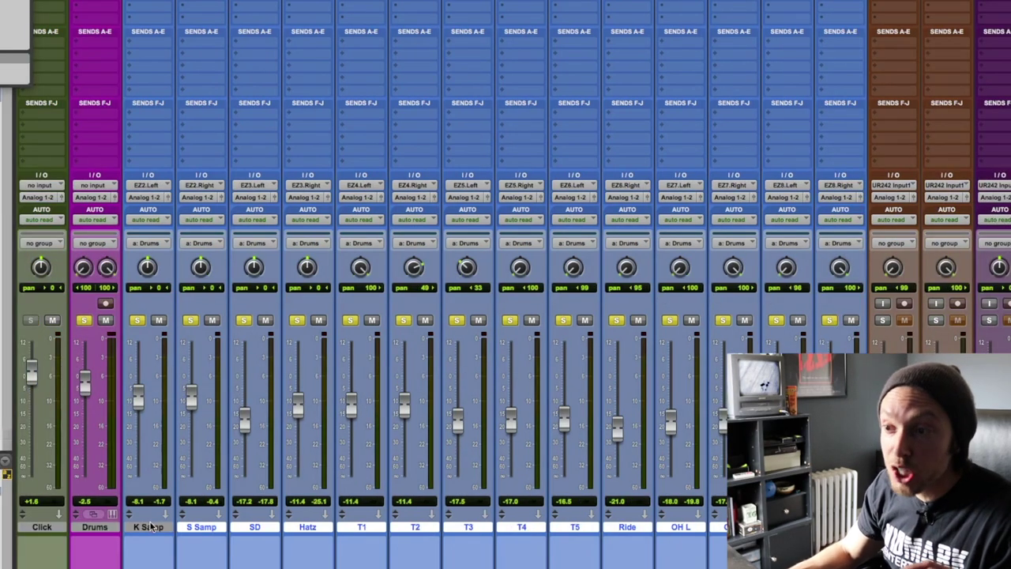
- Keep K Samp fed from EZ2.L and set S Samp's input to EZdrummer's EZ2.R
click(150, 526)
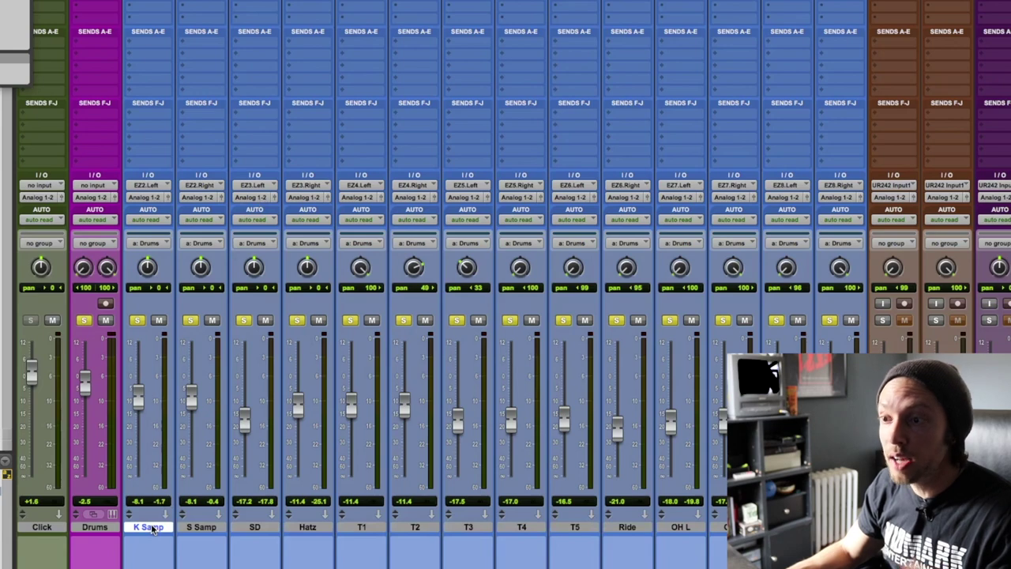
click(154, 188)
mouse_move(158, 186)
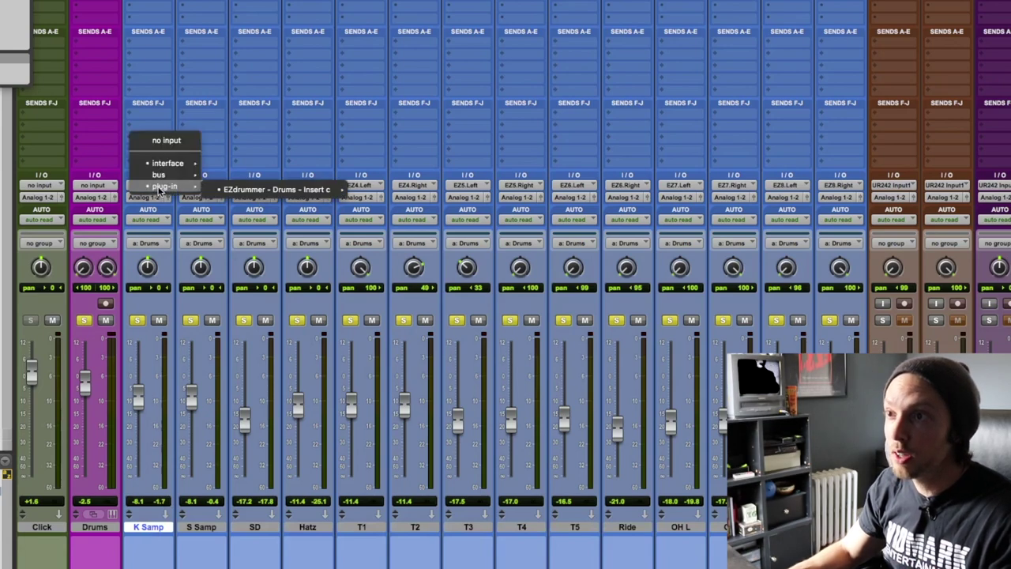
mouse_move(327, 190)
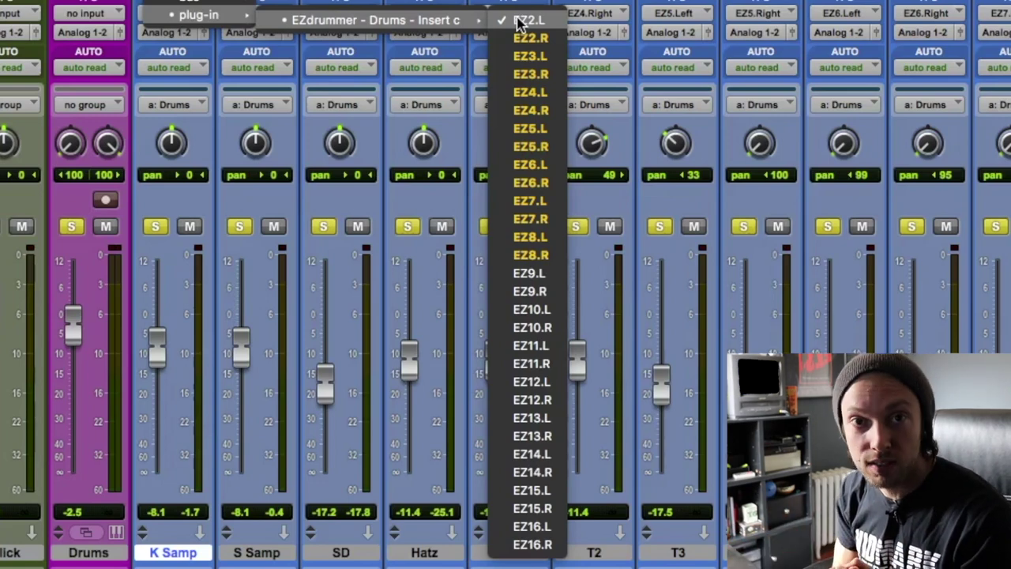
click(219, 562)
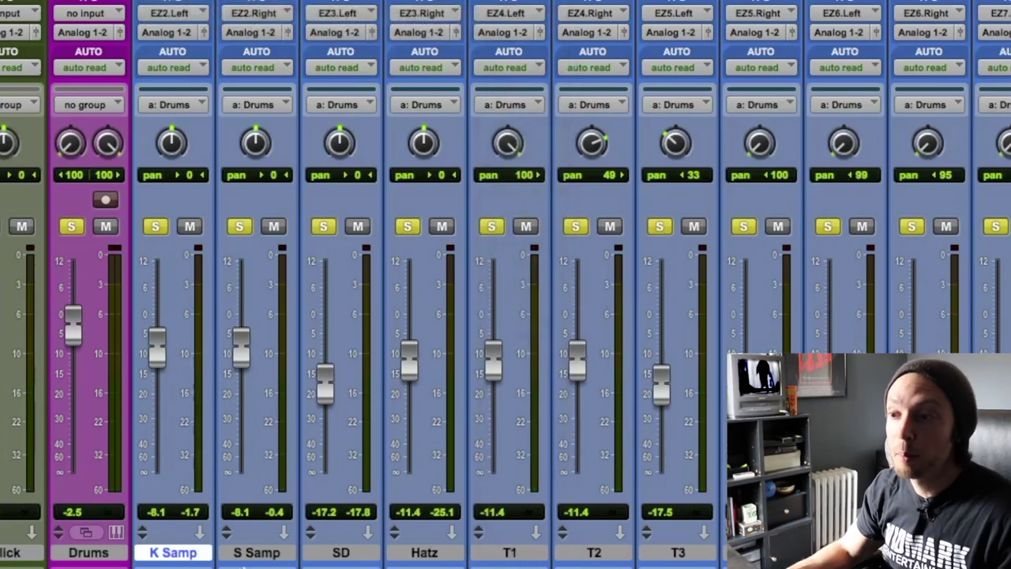
click(254, 554)
click(254, 11)
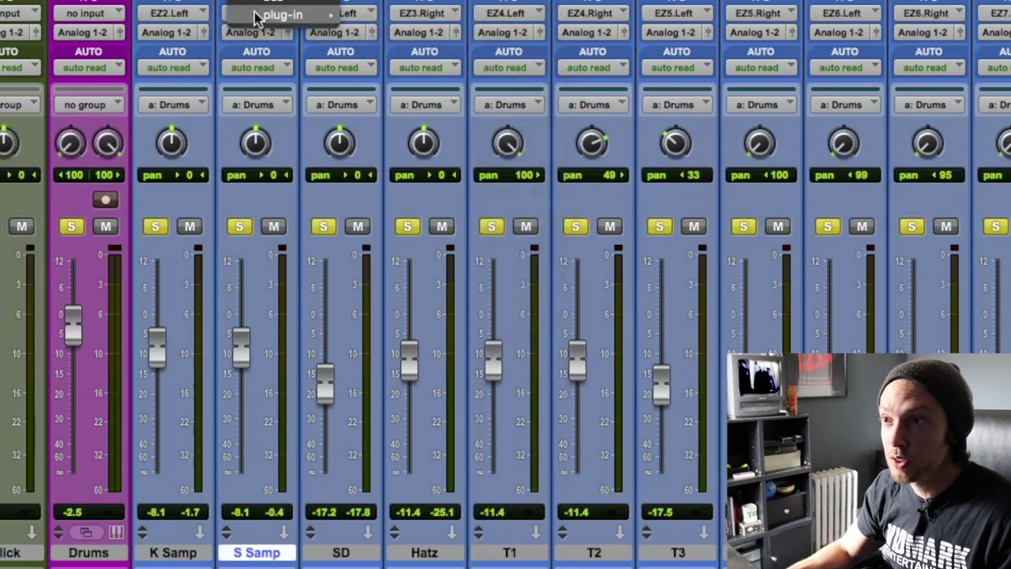
mouse_move(312, 17)
mouse_move(466, 24)
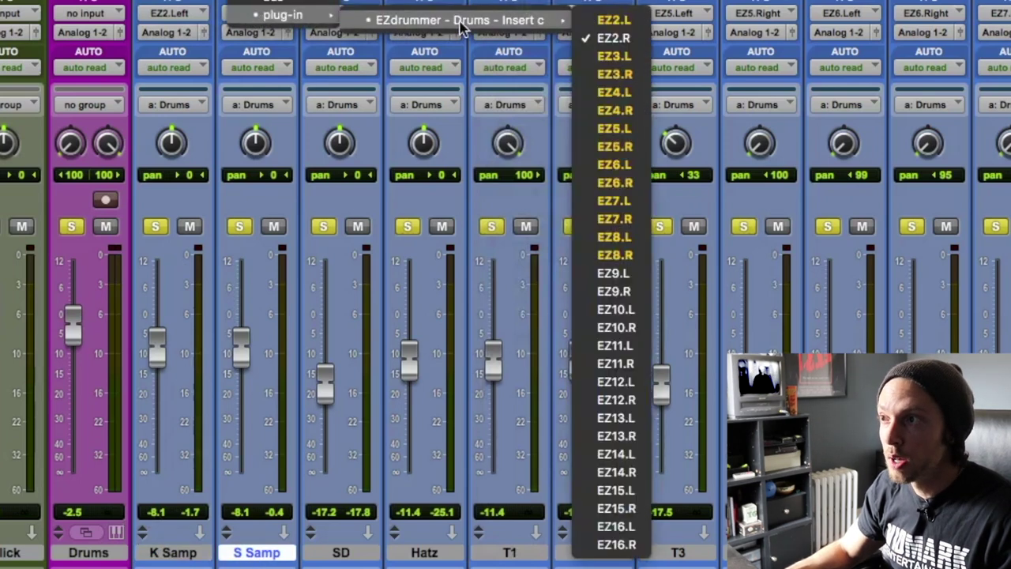
click(614, 40)
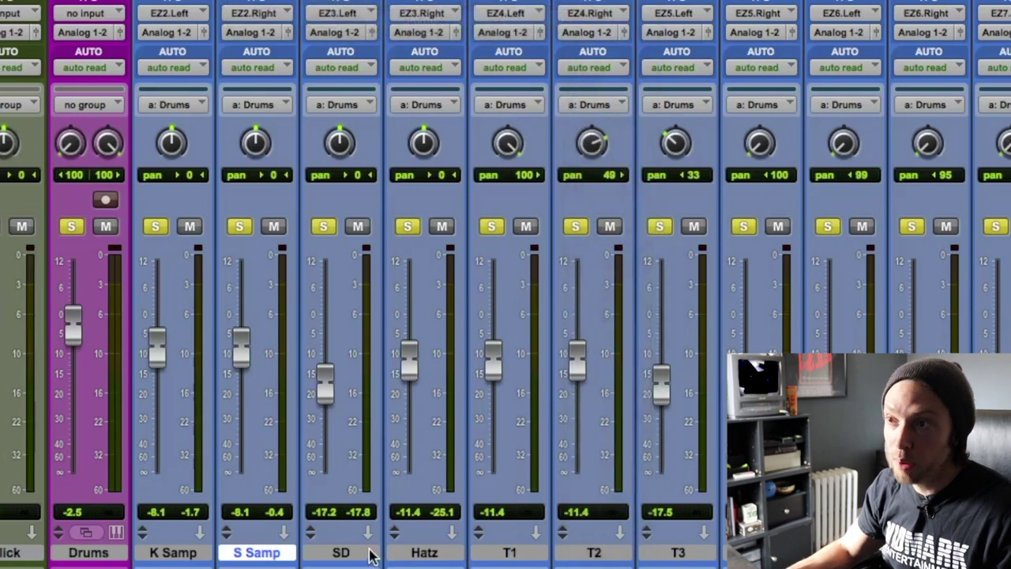
- Set the SD track's input to EZdrummer's EZ3.L output
click(372, 552)
click(366, 17)
mouse_move(372, 14)
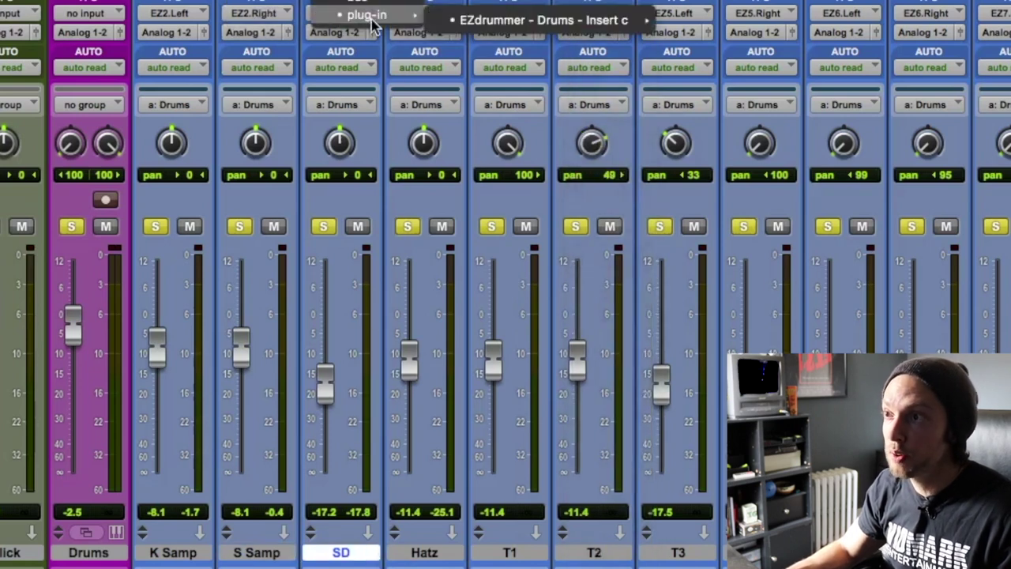
mouse_move(601, 20)
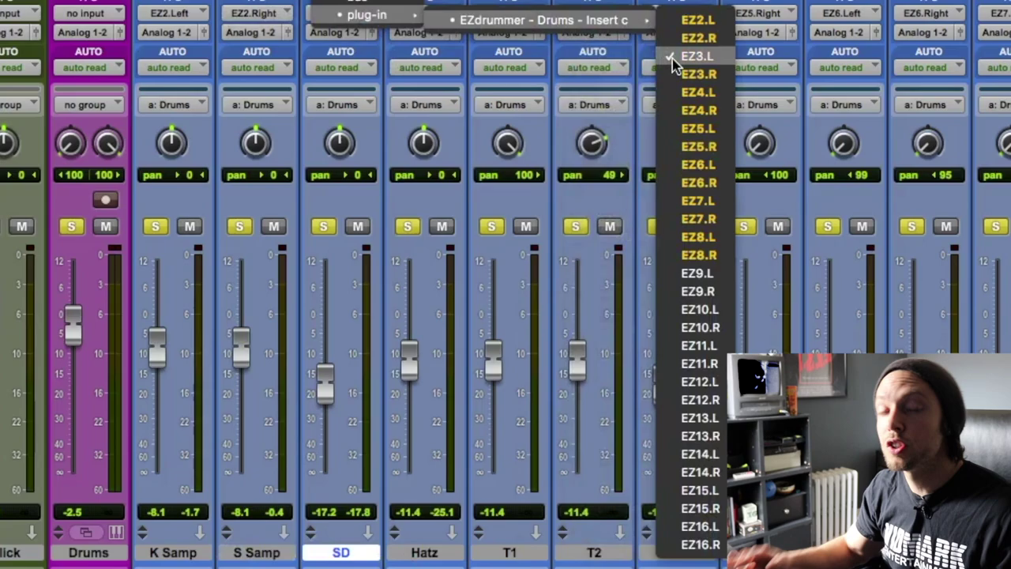
click(672, 57)
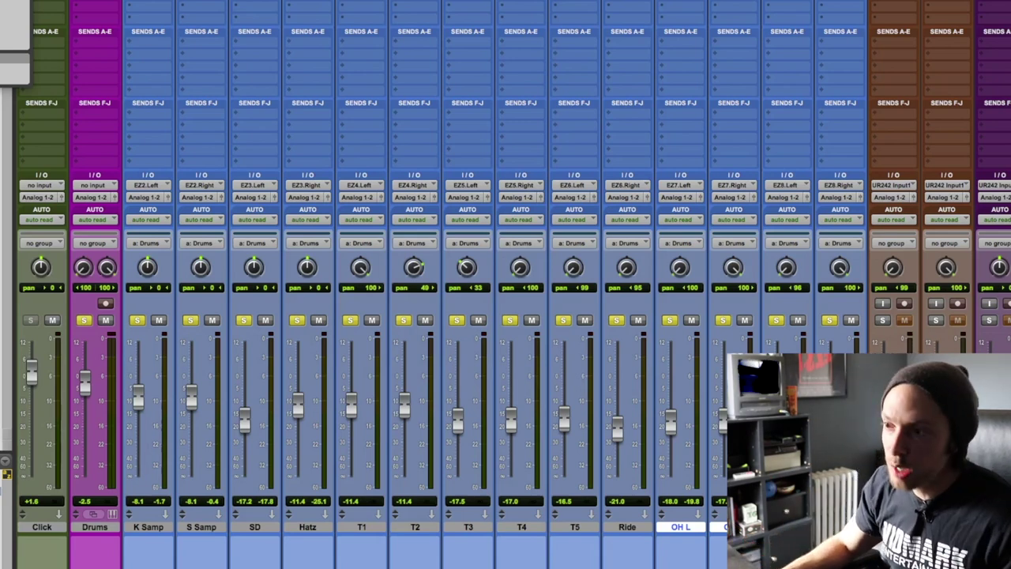
- Commit the selected drum aux tracks, K Samp through the room mics, to audio
click(154, 526)
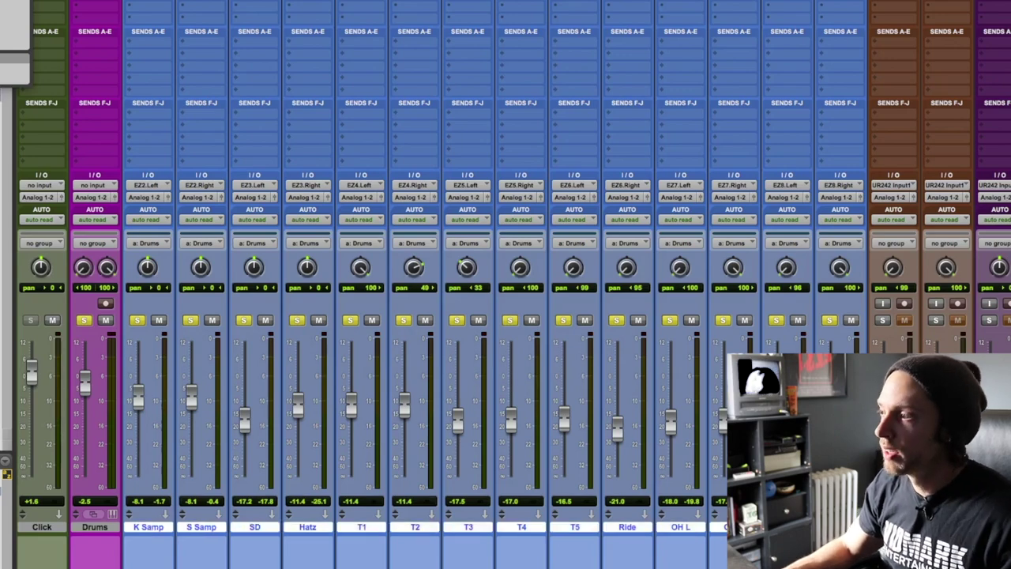
right_click(851, 506)
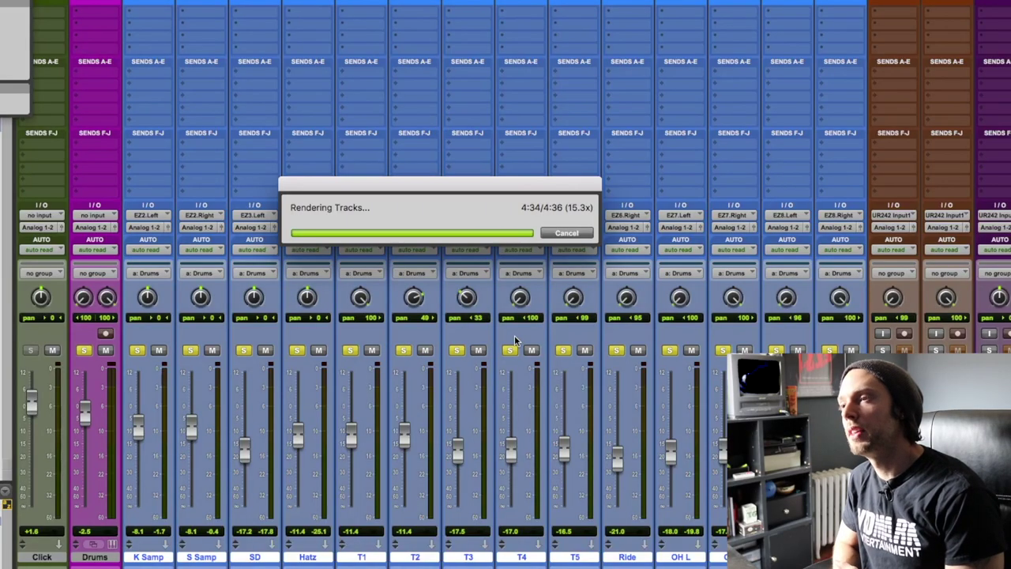
key(super+equal)
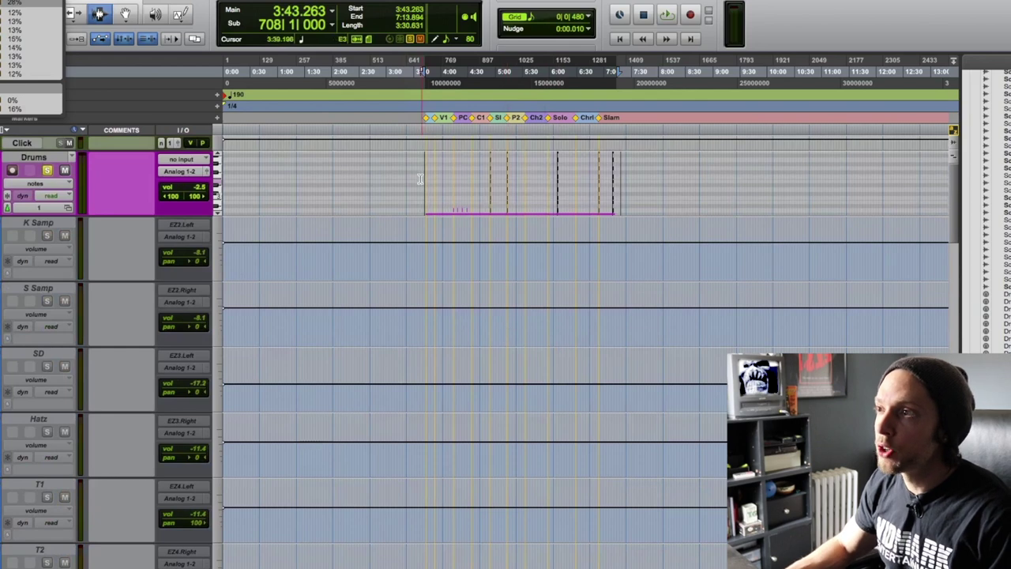
- Select the committed K Samp.cm clip and range across the drum tracks to inspect them
drag(420, 178, 634, 182)
click(521, 248)
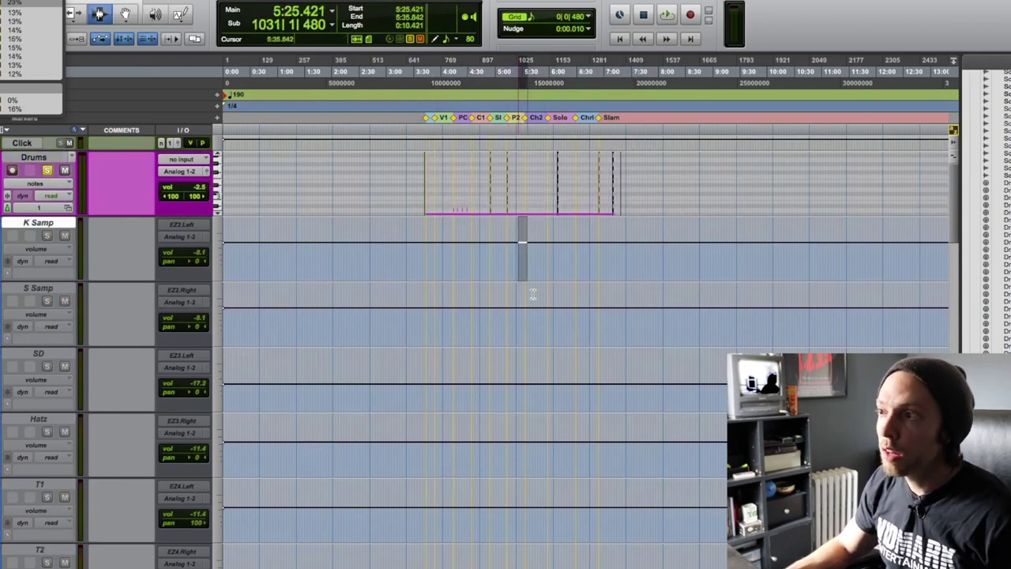
scroll(537, 343, down, 10)
drag(532, 294, 539, 344)
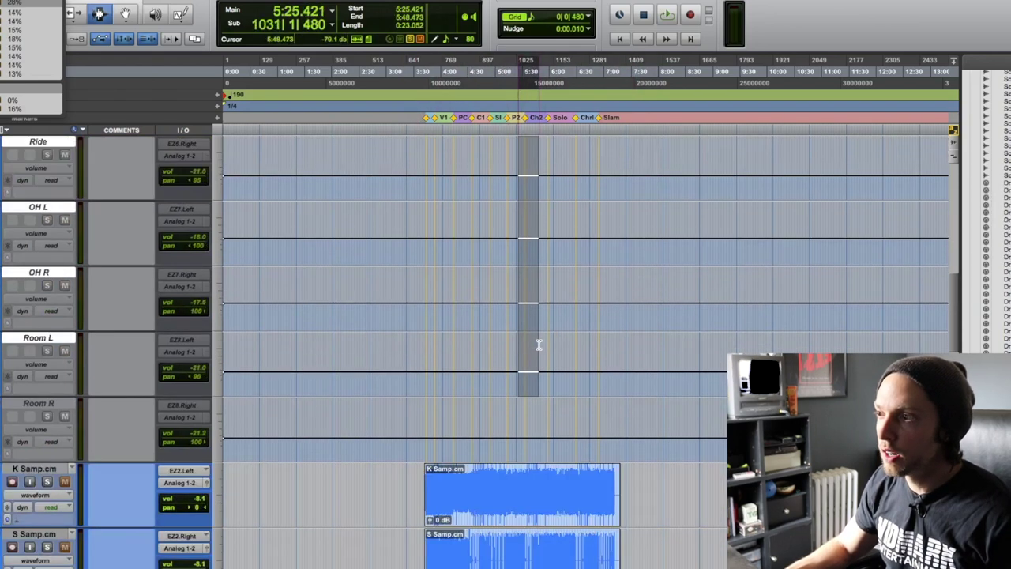
scroll(538, 344, down, 3)
click(511, 300)
double_click(596, 316)
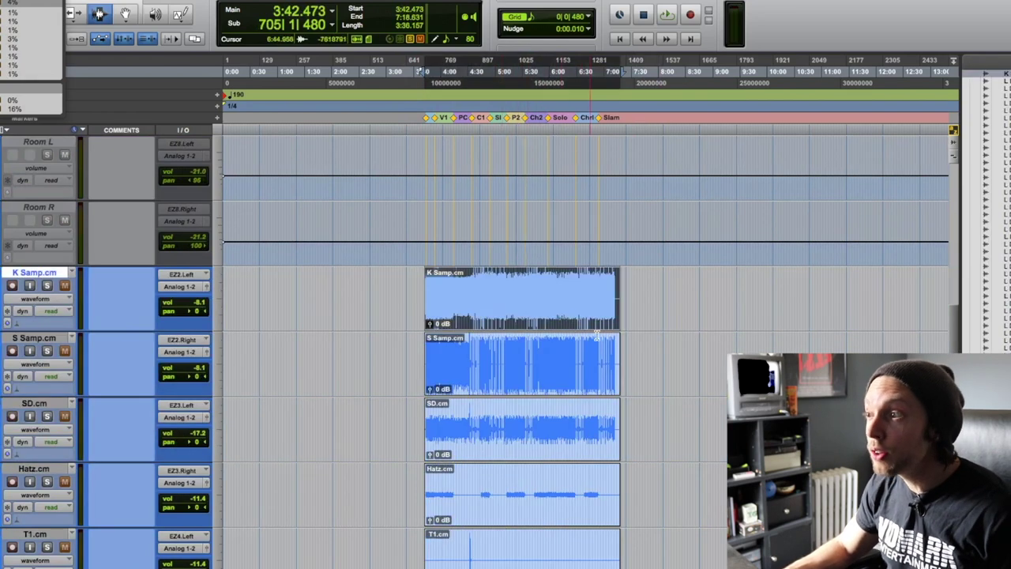
drag(596, 335, 641, 439)
scroll(641, 356, down, 2)
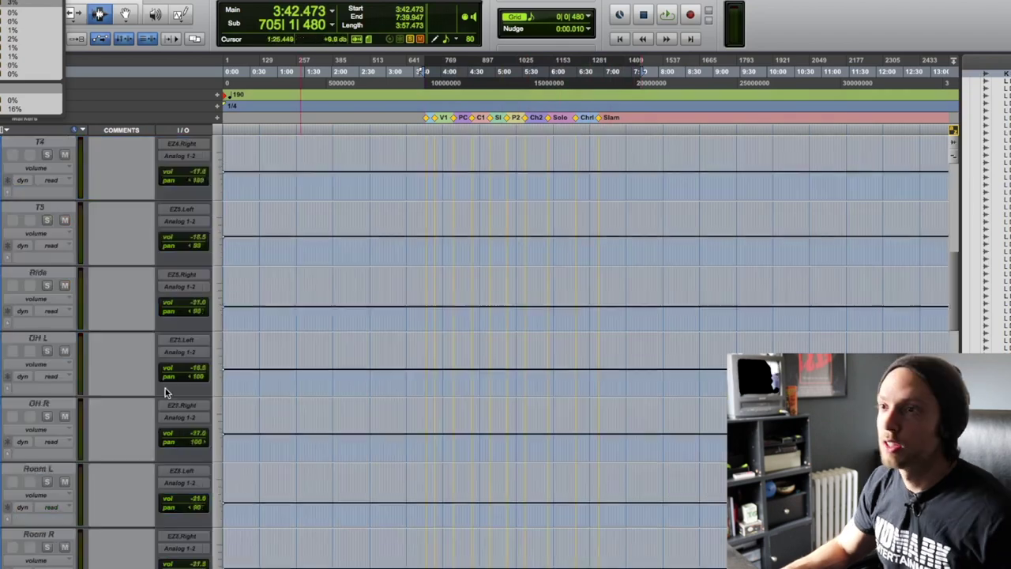
scroll(363, 218, up, 2)
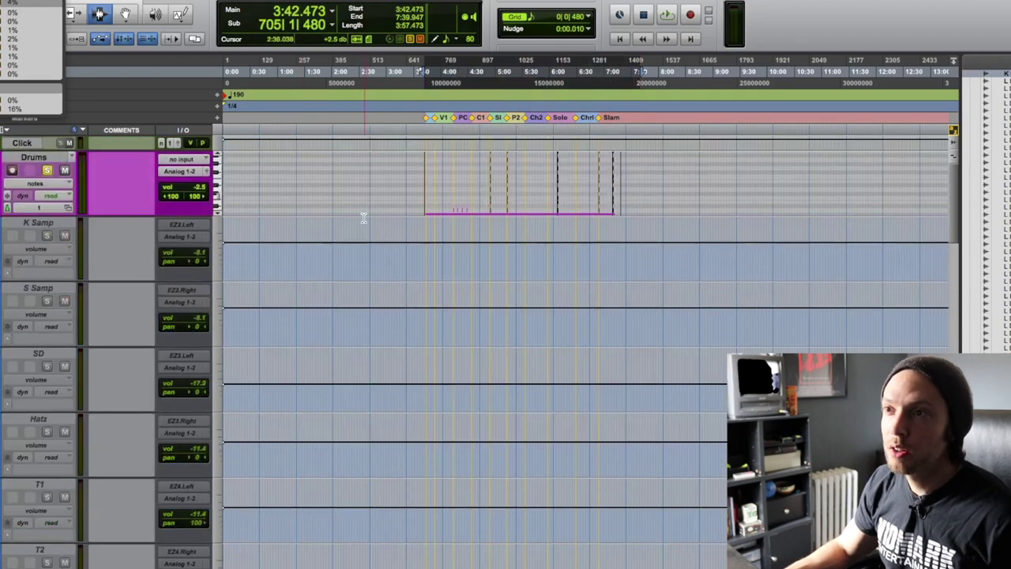
- Make the Drums MIDI track inactive
click(27, 160)
right_click(27, 159)
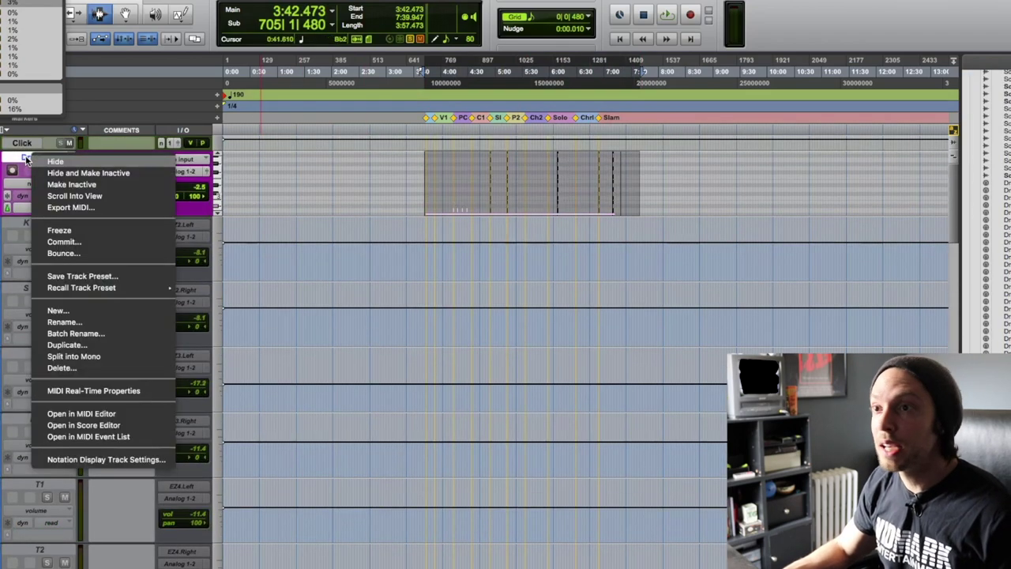
click(44, 181)
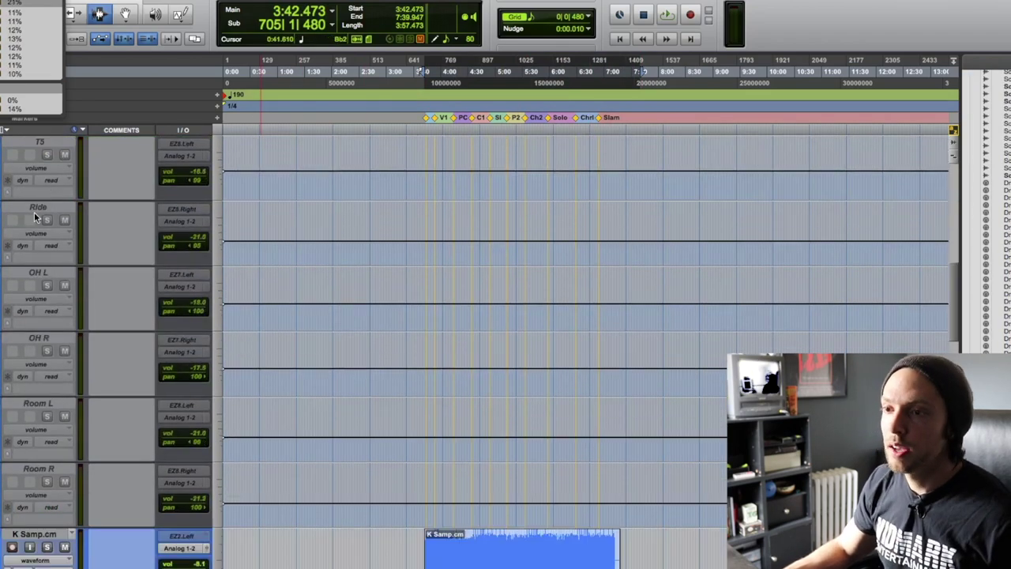
- Hide the original drum aux tracks, leaving the .cm audio tracks visible
shift+click(38, 469)
right_click(55, 472)
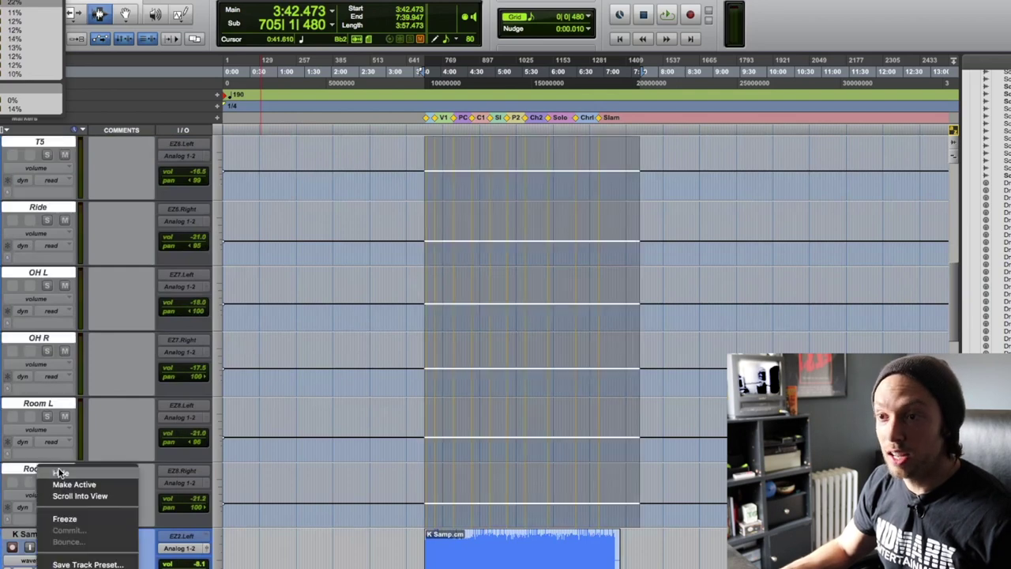
click(59, 473)
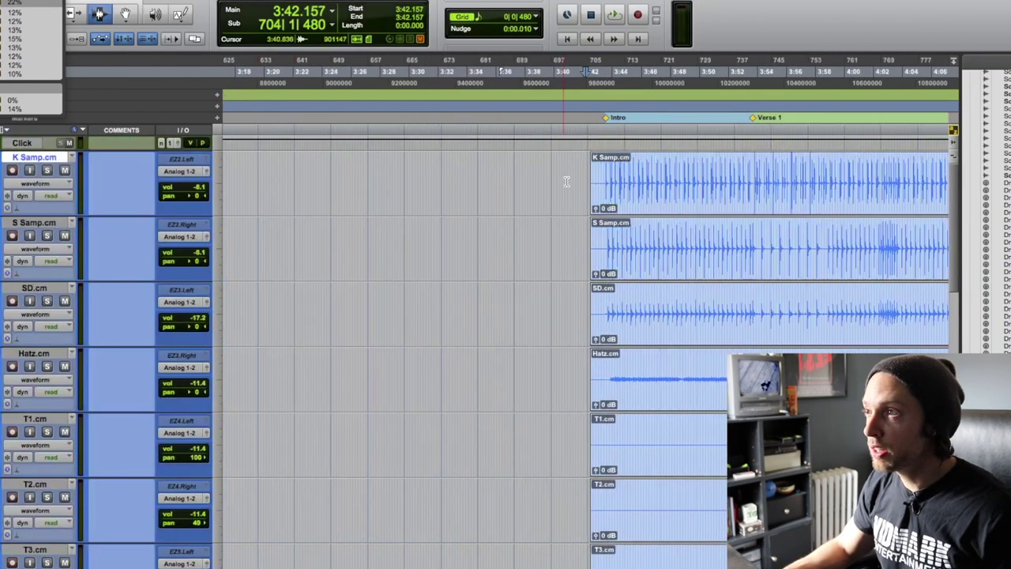
- Start playback just before the Intro and solo all the committed drum tracks in the Mix window
click(540, 168)
key(space)
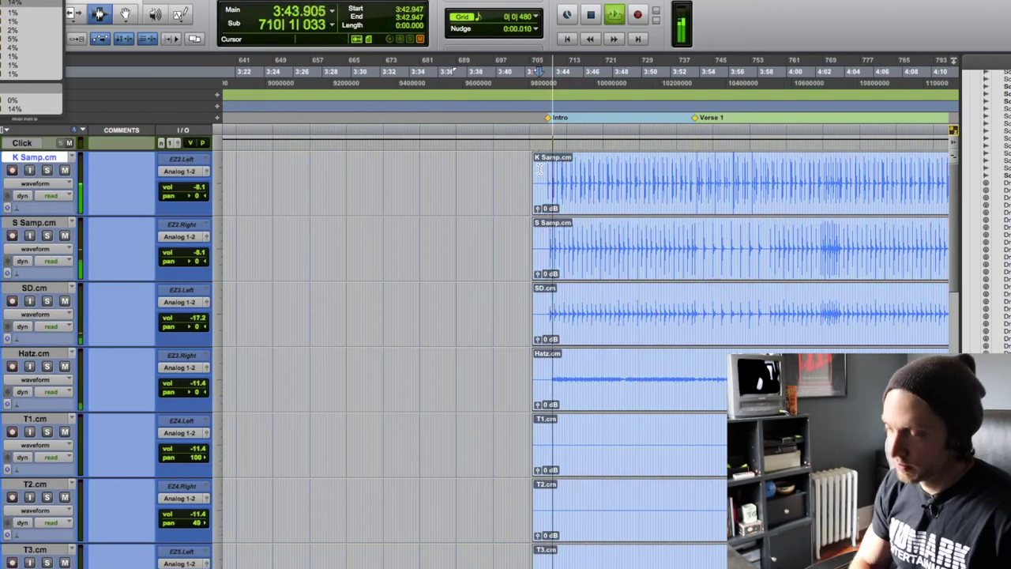
key(super+equal)
scroll(316, 395, left, 5)
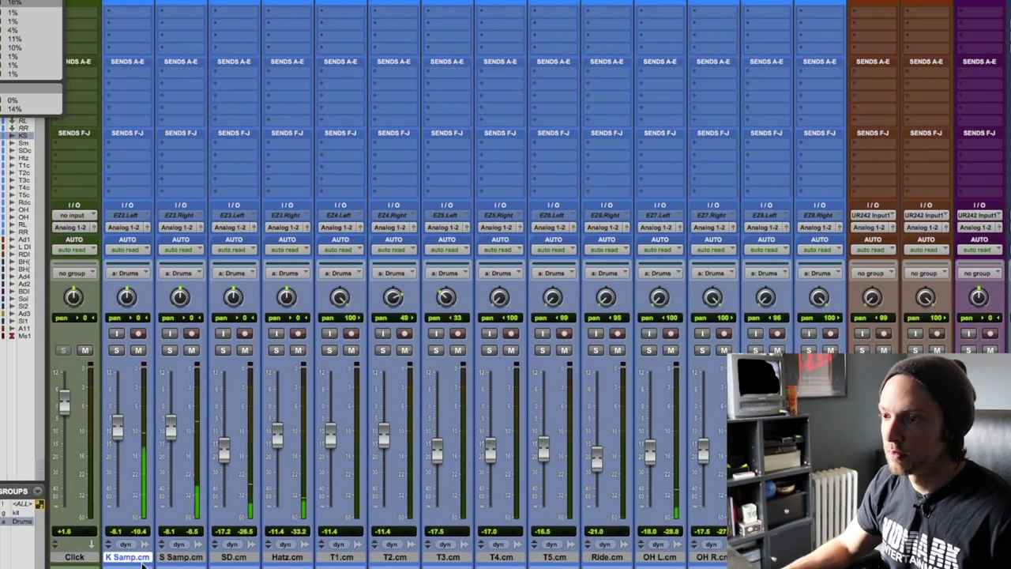
click(143, 559)
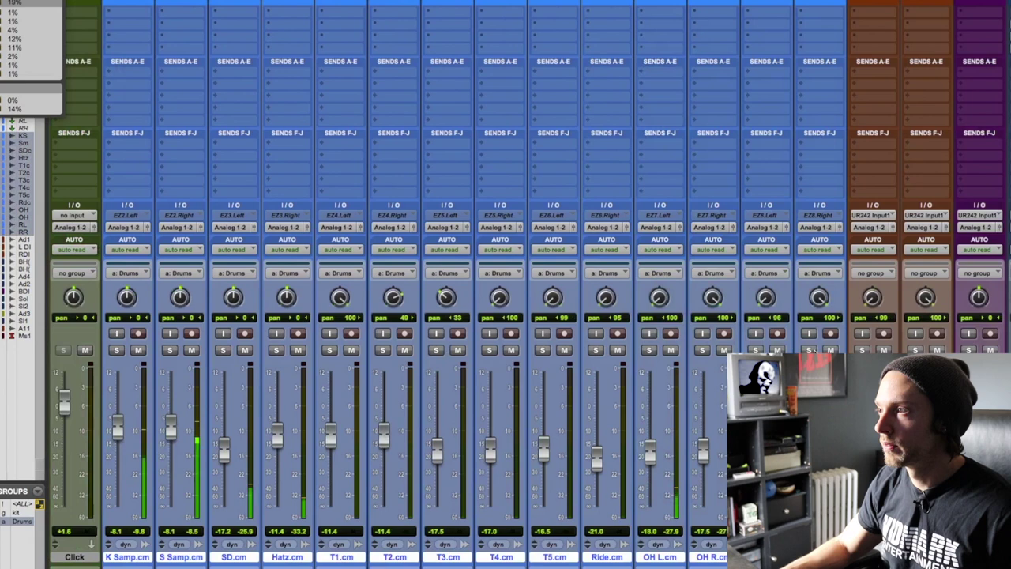
click(810, 349)
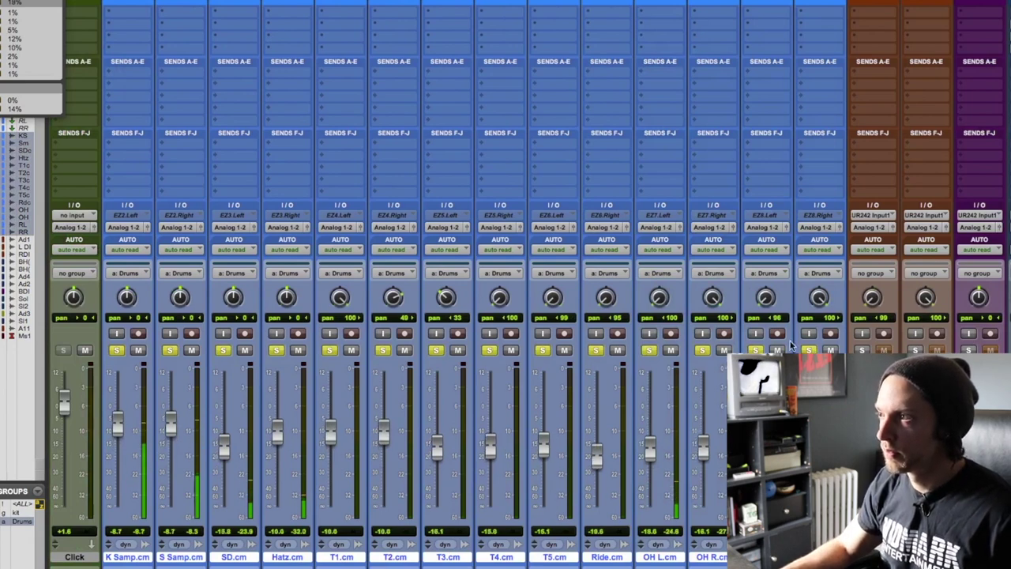
- Back in the Edit window, zoom out, stop playback, and select 3:52–4:04 across K Samp, S Samp and SD
key(super+equal)
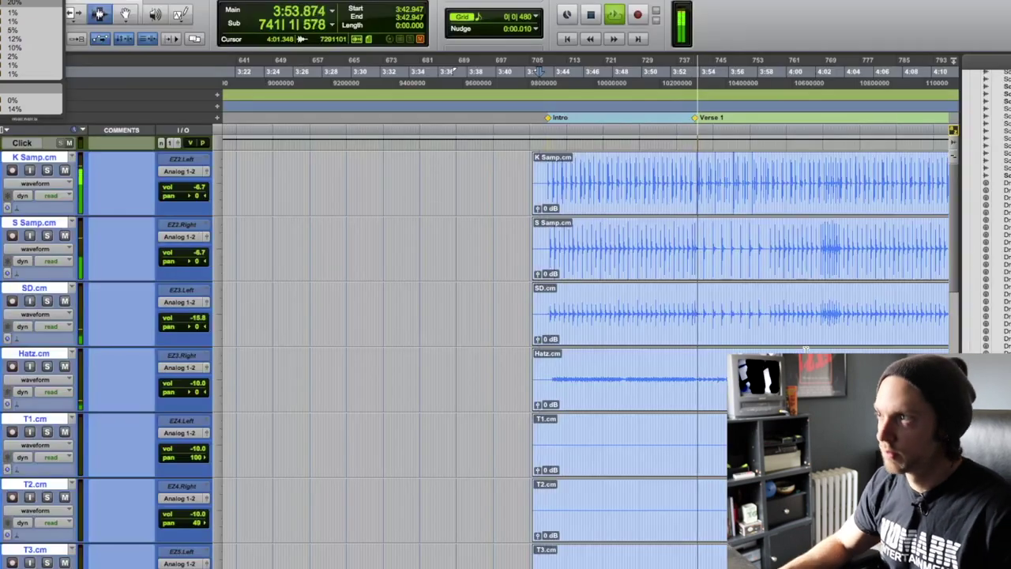
key(r)
key(r)
key(r)
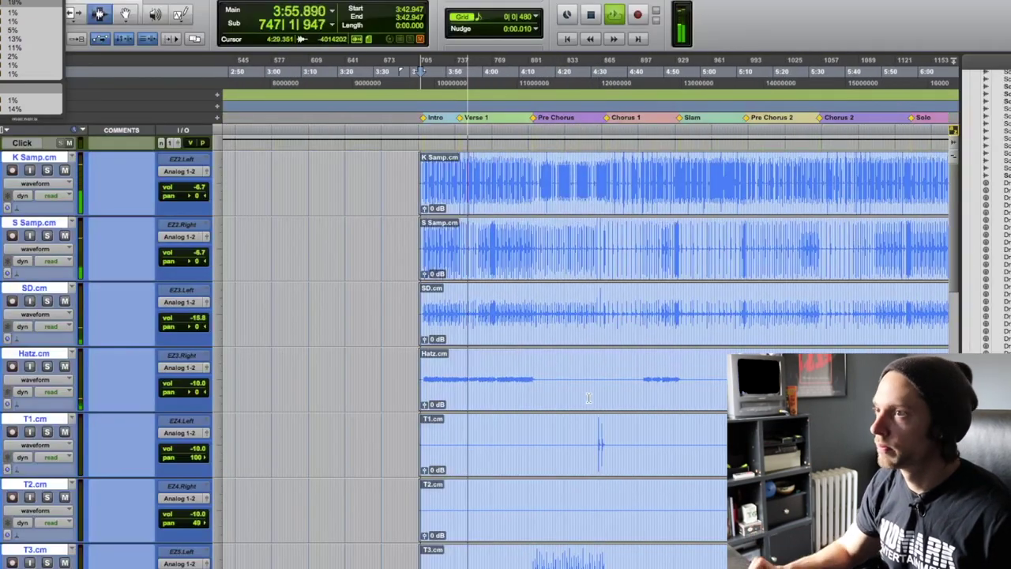
key(space)
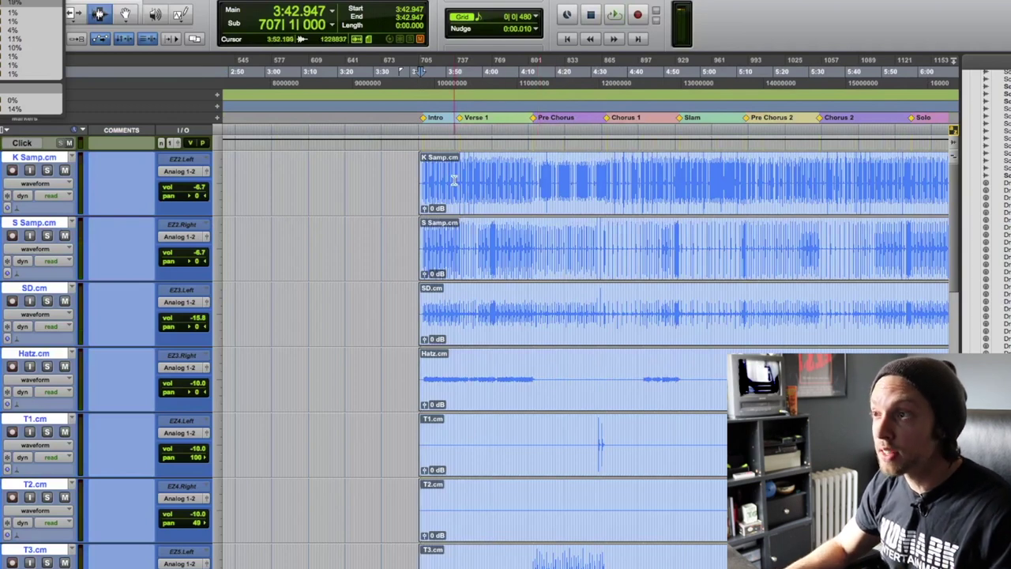
drag(454, 180, 499, 312)
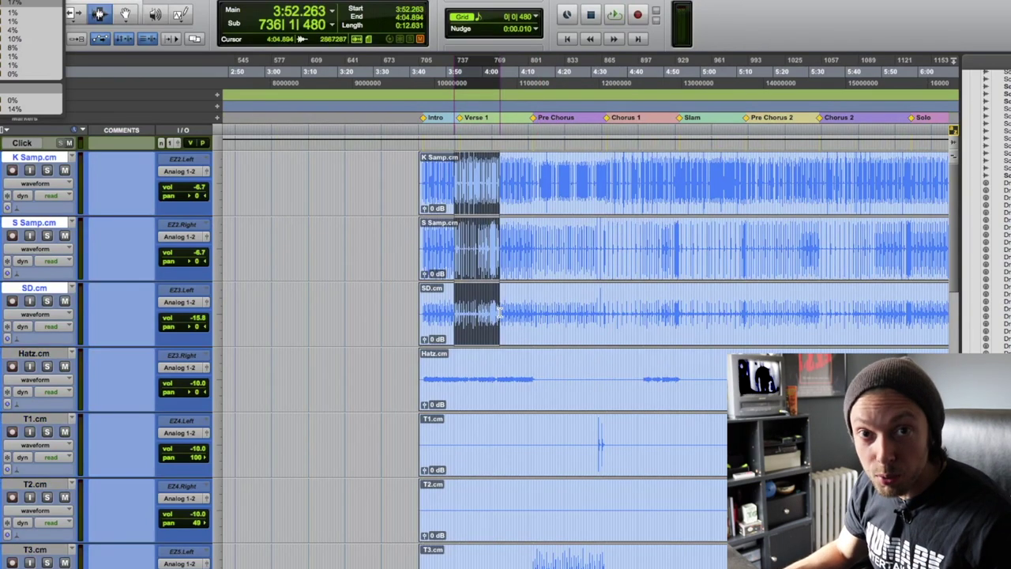